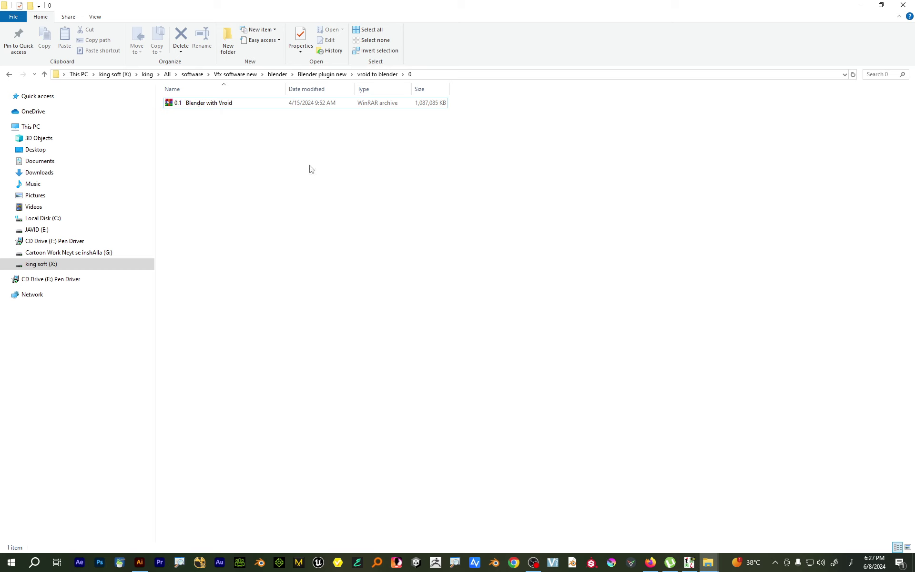
- Extract the password-protected Blender with Vroid archive into its folder, entering the archive password
left_click(193, 108)
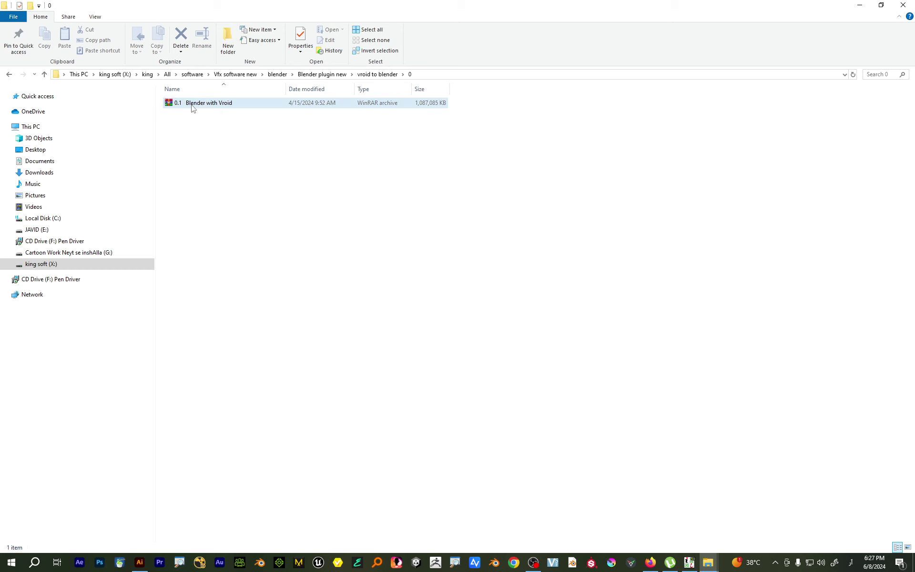
right_click(192, 107)
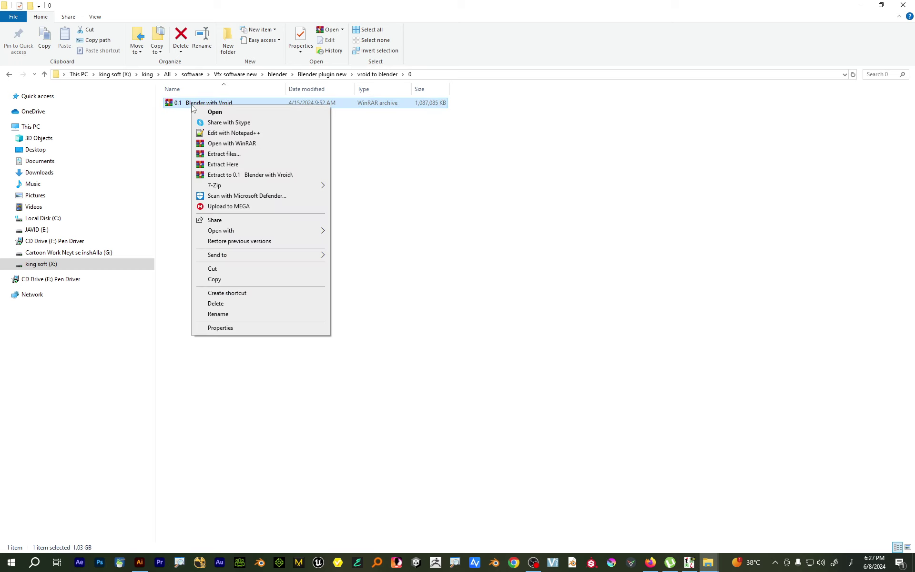
left_click(222, 164)
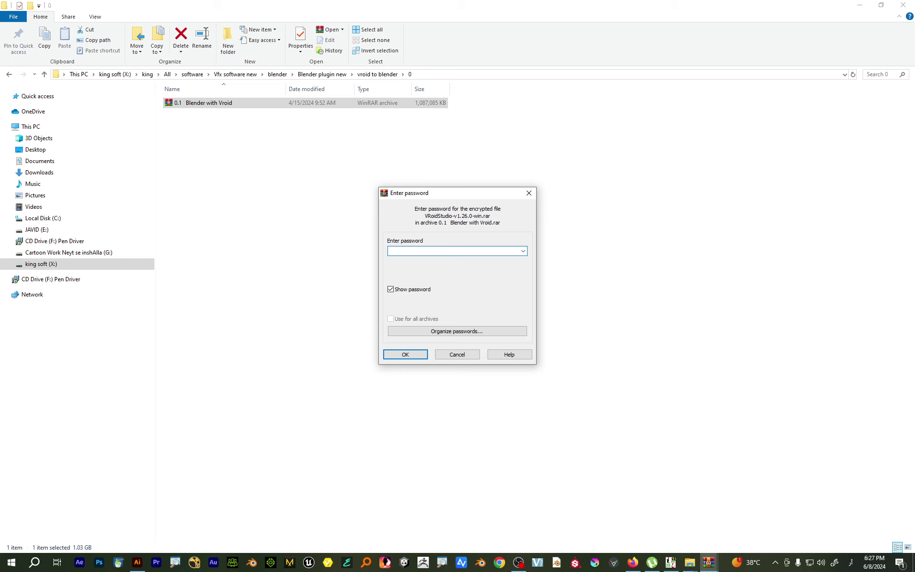
key("alt+shift")
key("Return")
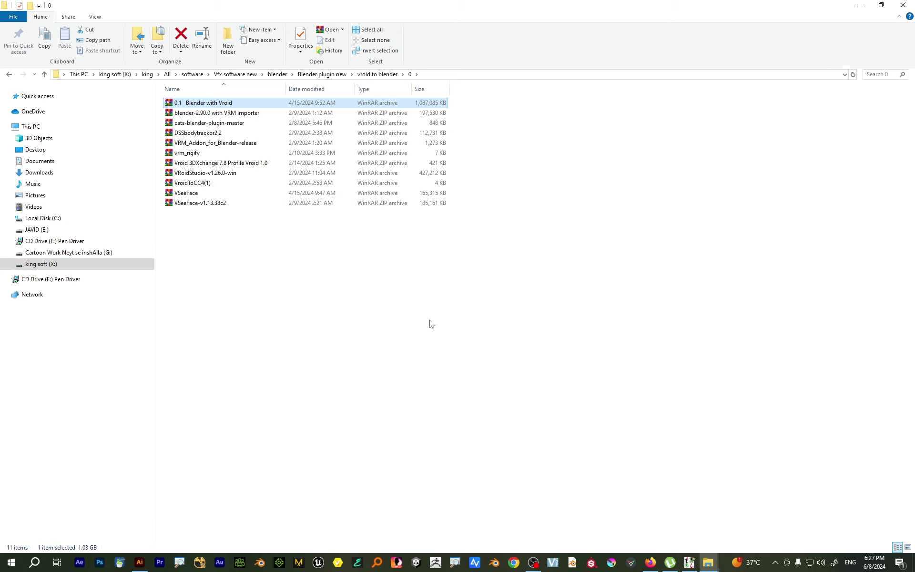
left_click(180, 562)
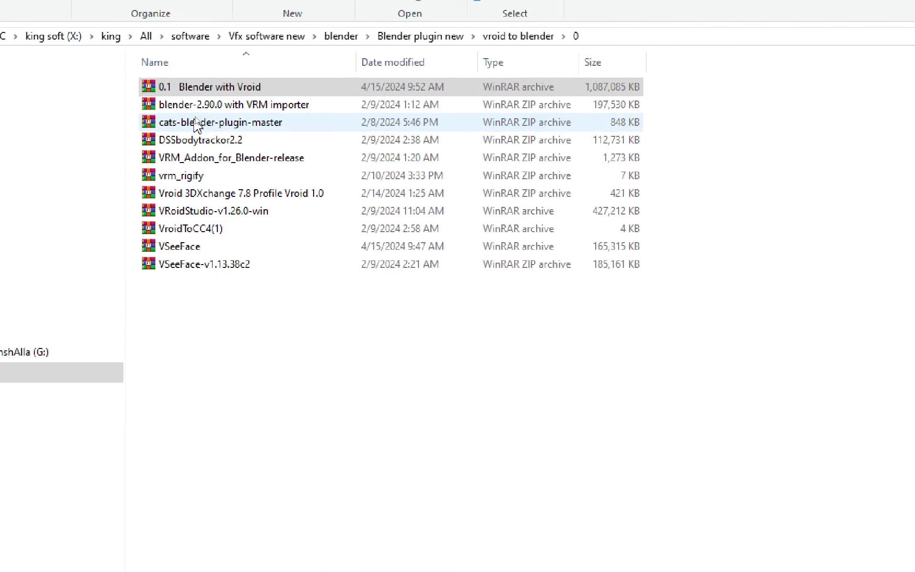
left_click(193, 100)
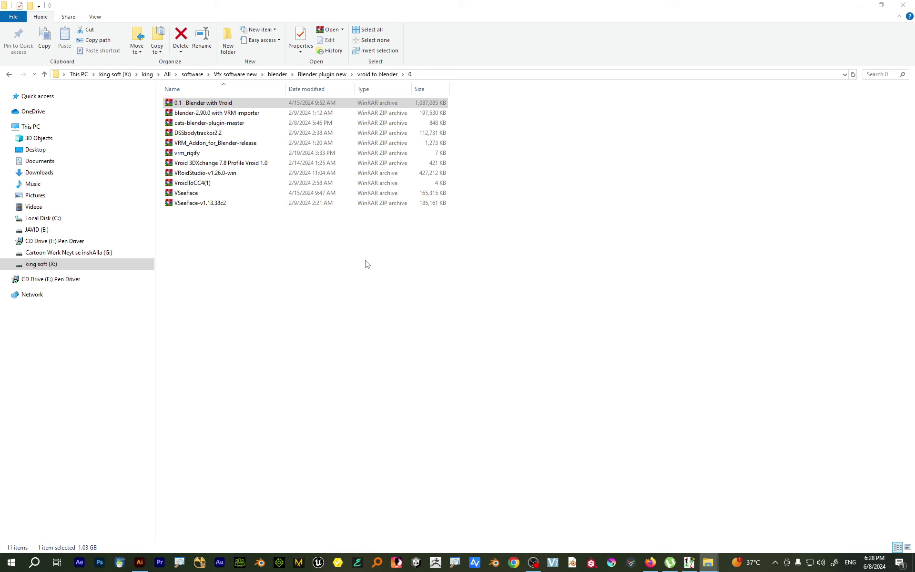
- Extract the blender-2.90.0 with VRM importer archive here with Extract Here
right_click(195, 113)
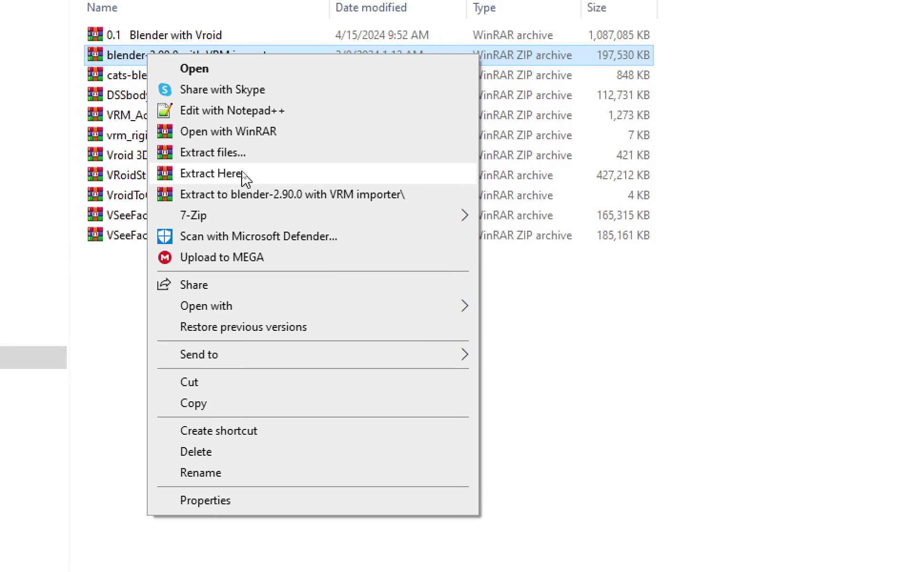
left_click(243, 174)
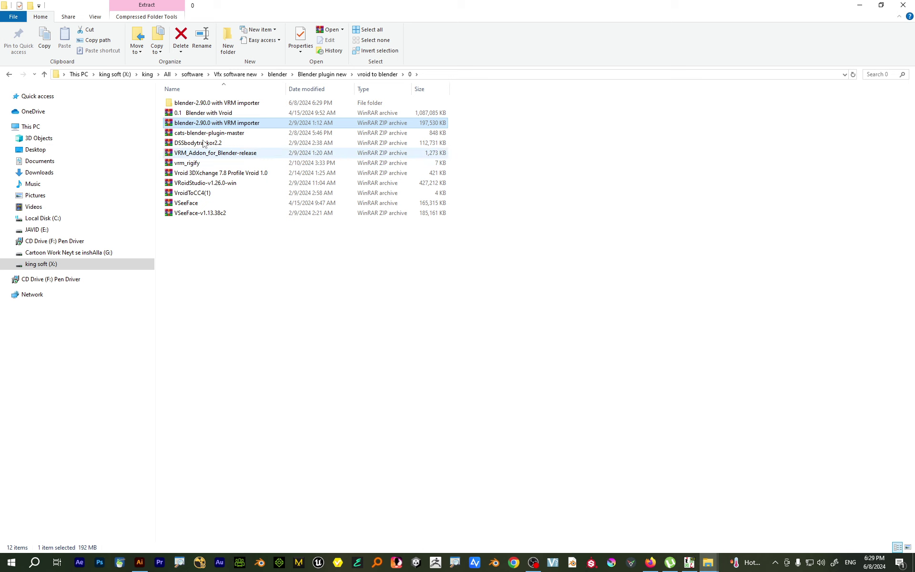
mouse_move(215, 103)
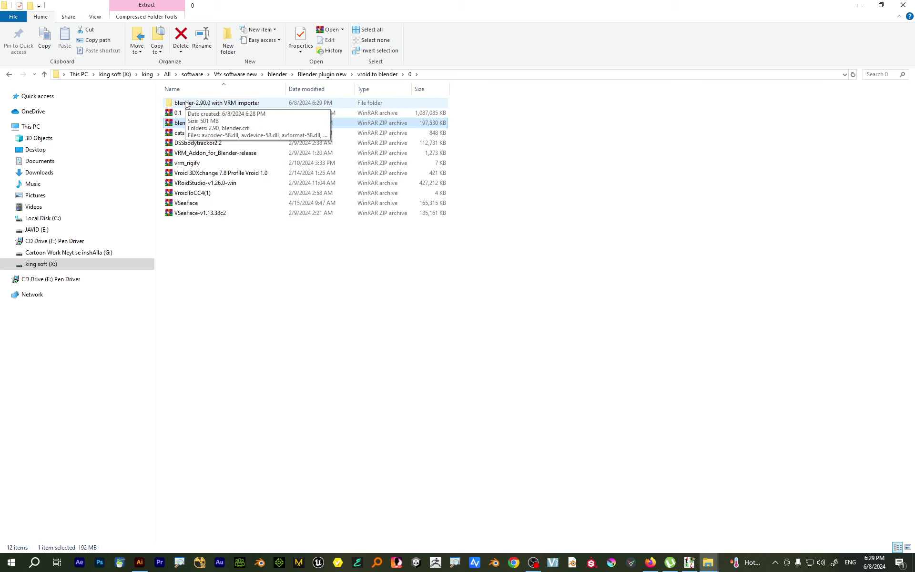
- Open the blender-2.90.0 with VRM importer folder and switch it to Large icons
double_click(185, 104)
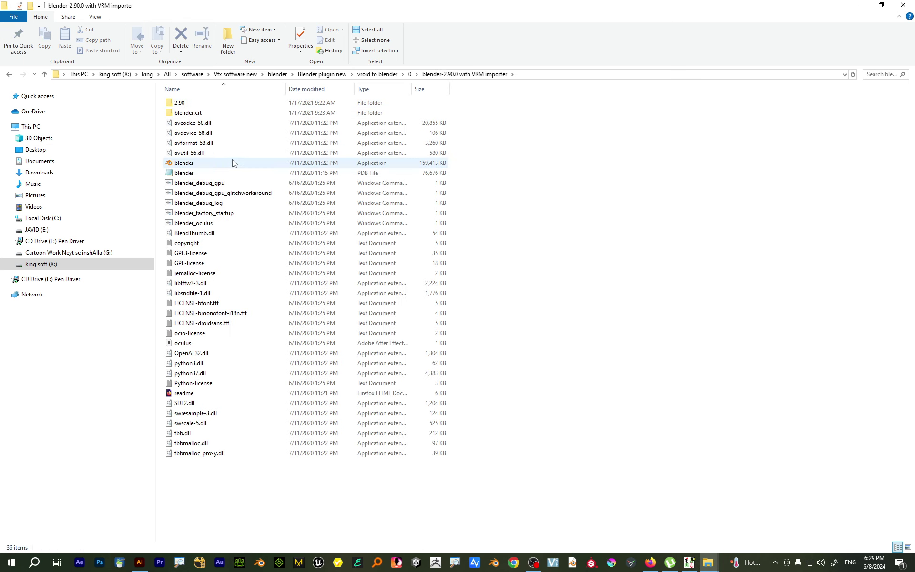
scroll(226, 155, "up", 2, "ctrl")
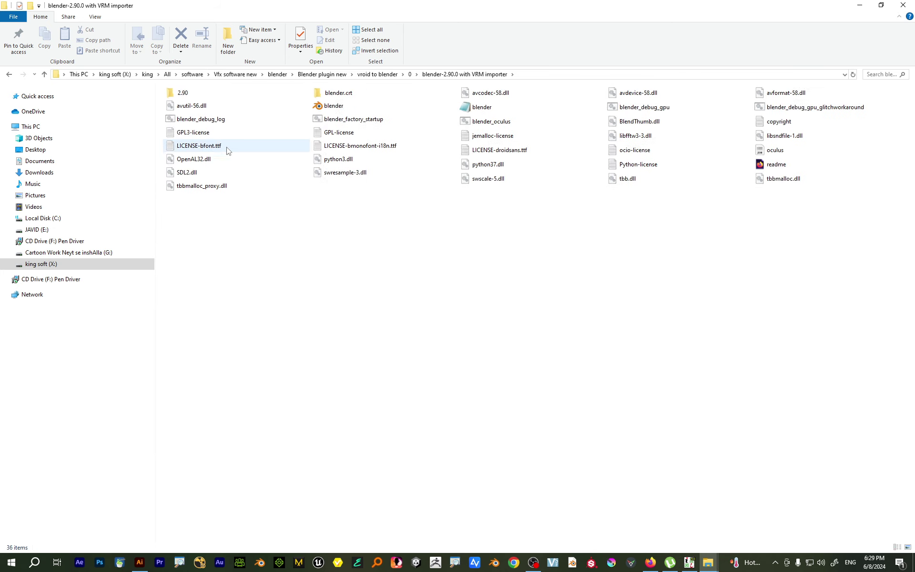
scroll(227, 151, "up", 1, "ctrl")
scroll(227, 151, "up", 1, "ctrl")
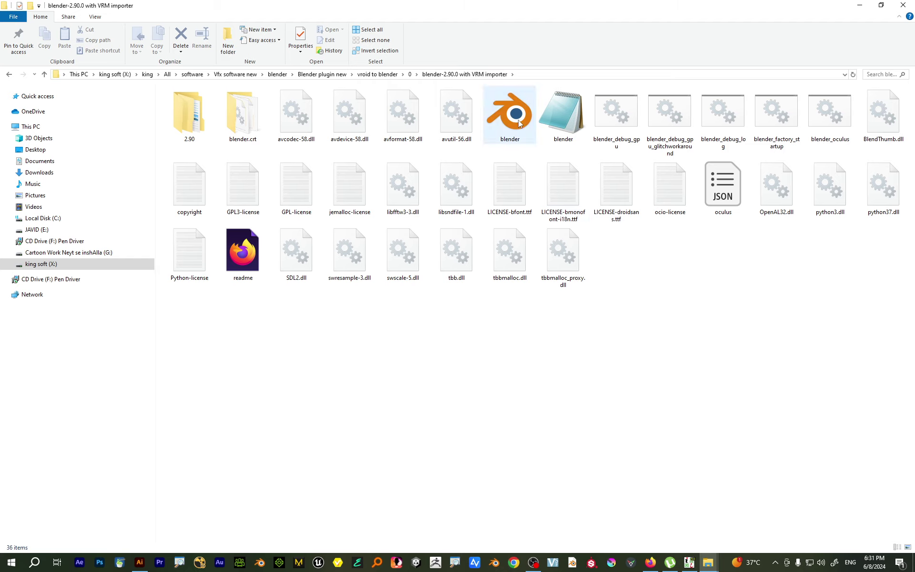
- Launch blender.exe from the extracted blender-2.90.0 folder
double_click(520, 123)
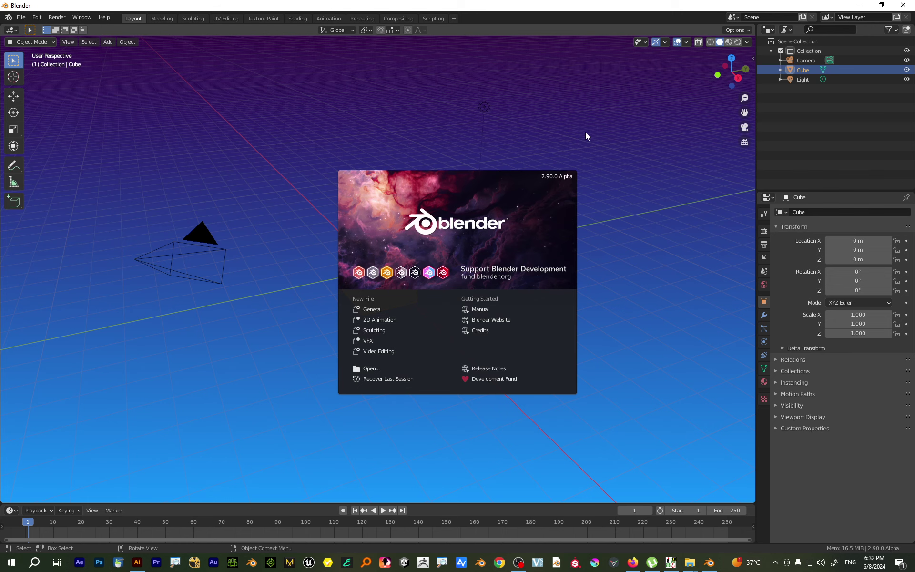
- Dismiss the splash screen, select the Light, Cube and Camera, and switch to camera view
left_click(639, 122)
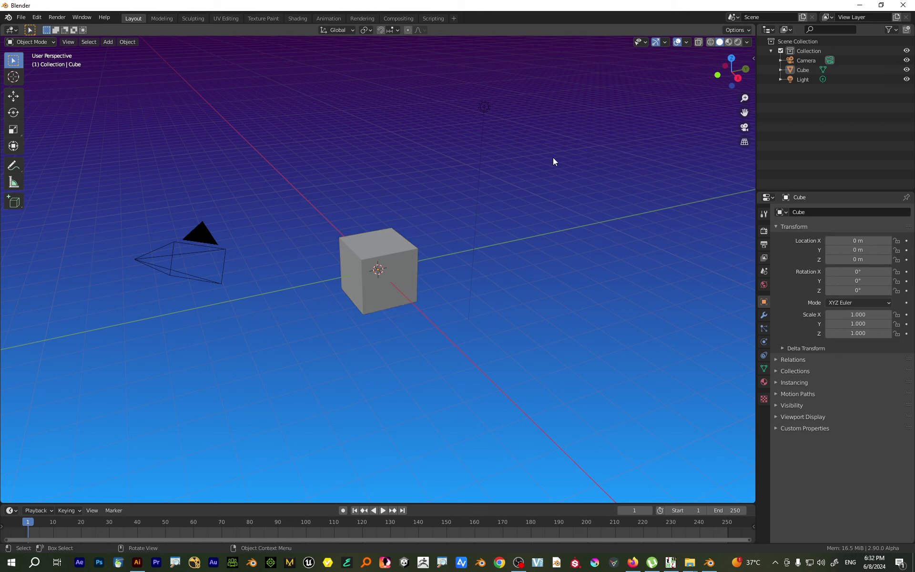
left_click_drag(639, 125, 544, 170)
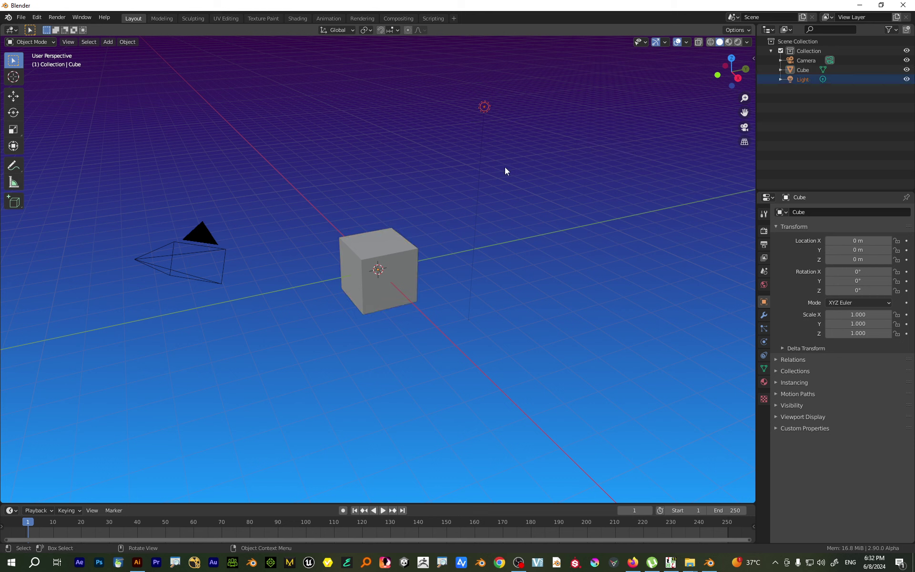
left_click_drag(443, 59, 517, 144)
left_click(385, 251)
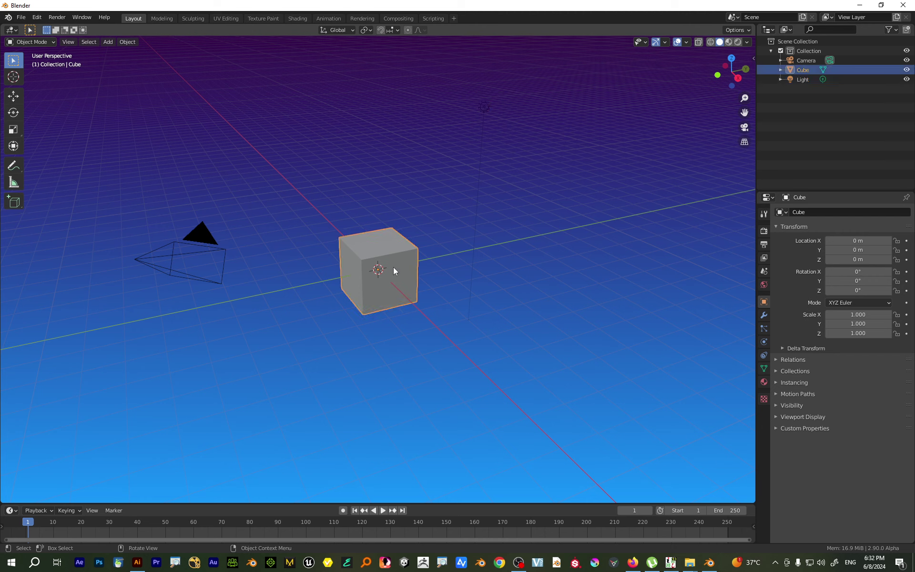
left_click_drag(142, 183, 242, 330)
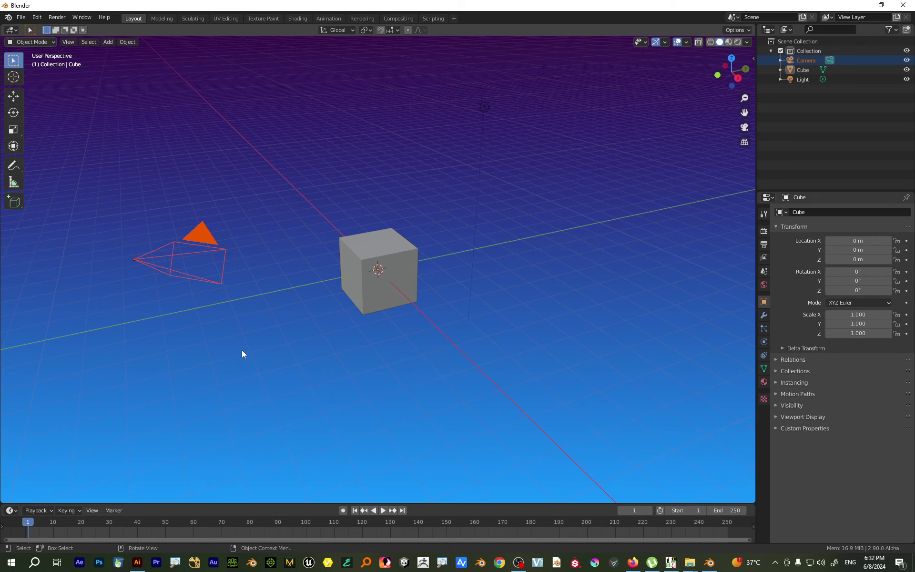
key("KP_0")
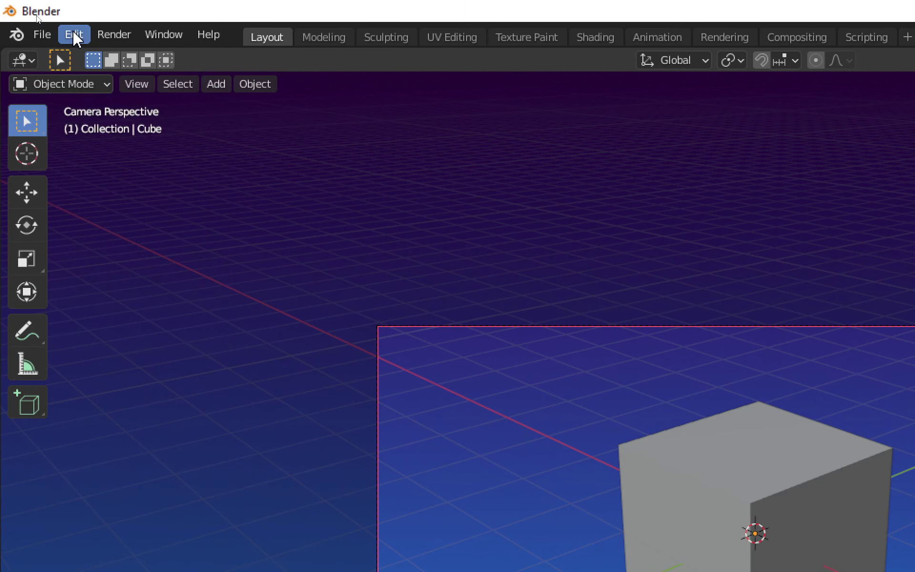
- Open the Edit menu in the top bar
left_click(36, 17)
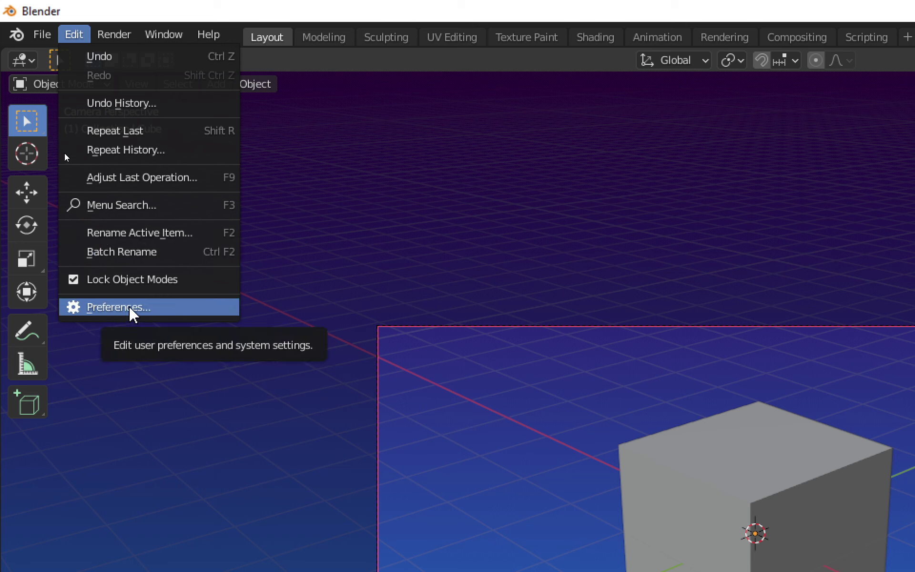
- Close the Edit menu list, ending on the Preferences Add-ons section
left_click(156, 312)
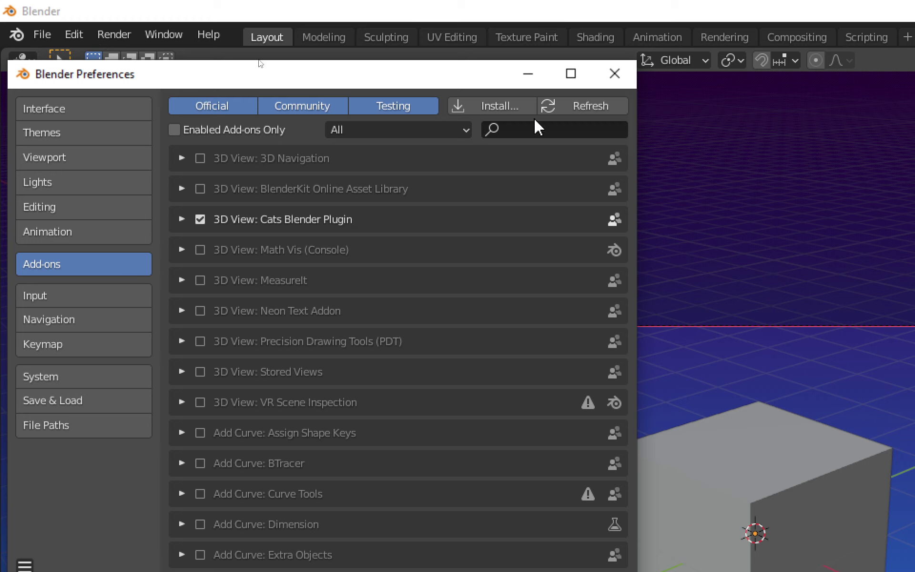
- Filter the add-on list by 'loop' to show Mesh: LoopTools enabled
left_click(523, 130)
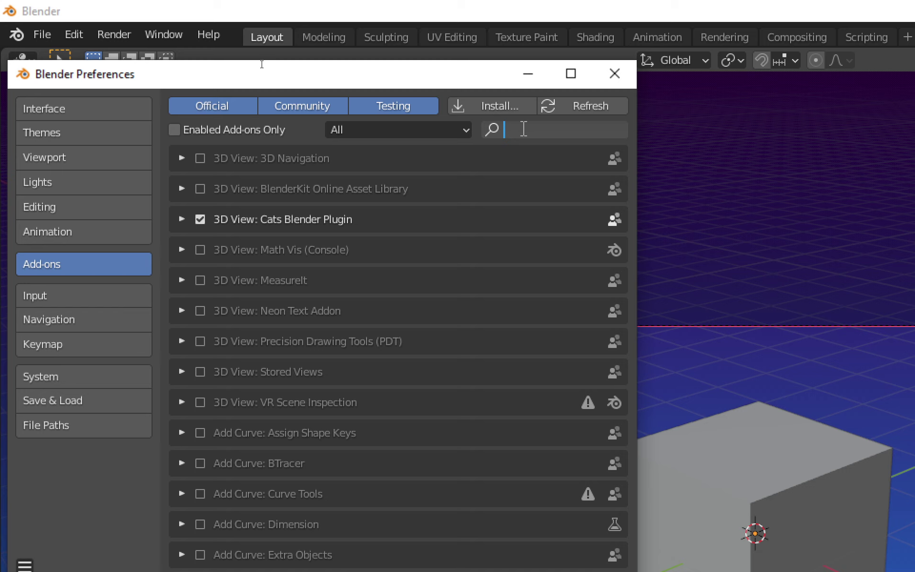
type("loo")
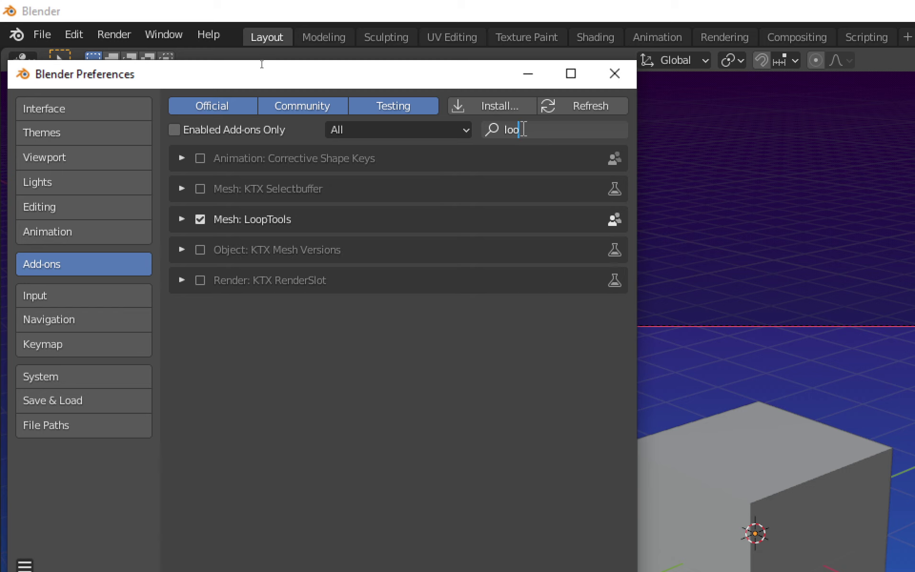
type("p")
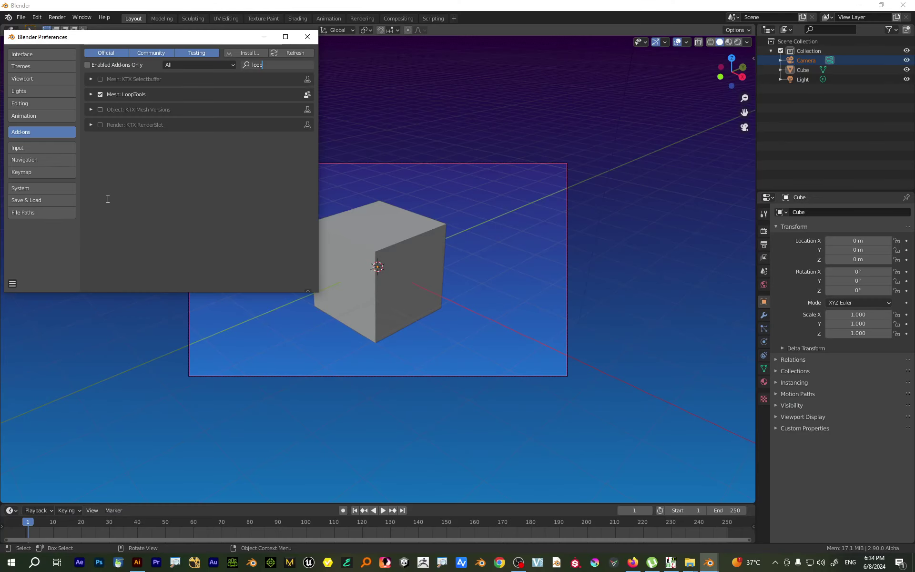
key("Return")
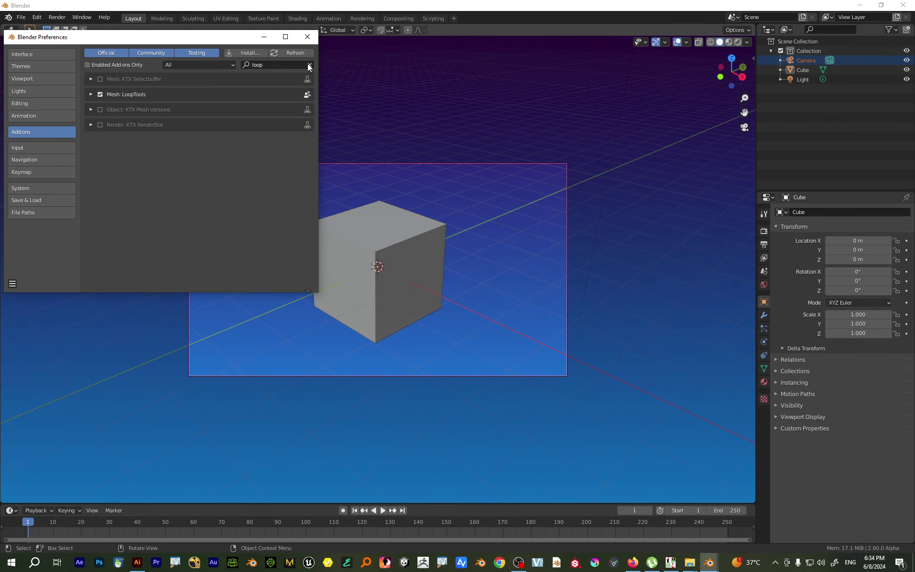
- Search the add-ons for 'rigi', then clear the search to list all add-ons
left_click(309, 66)
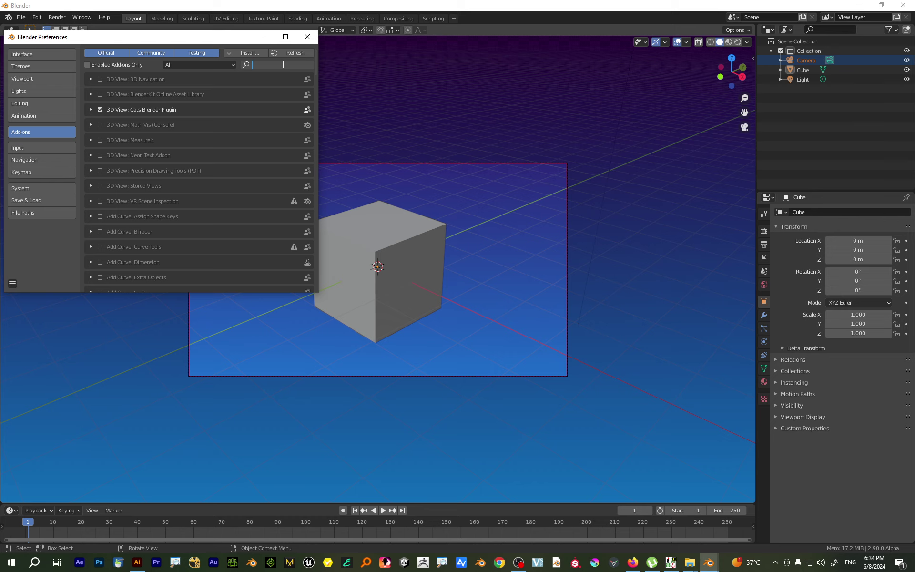
type("rig")
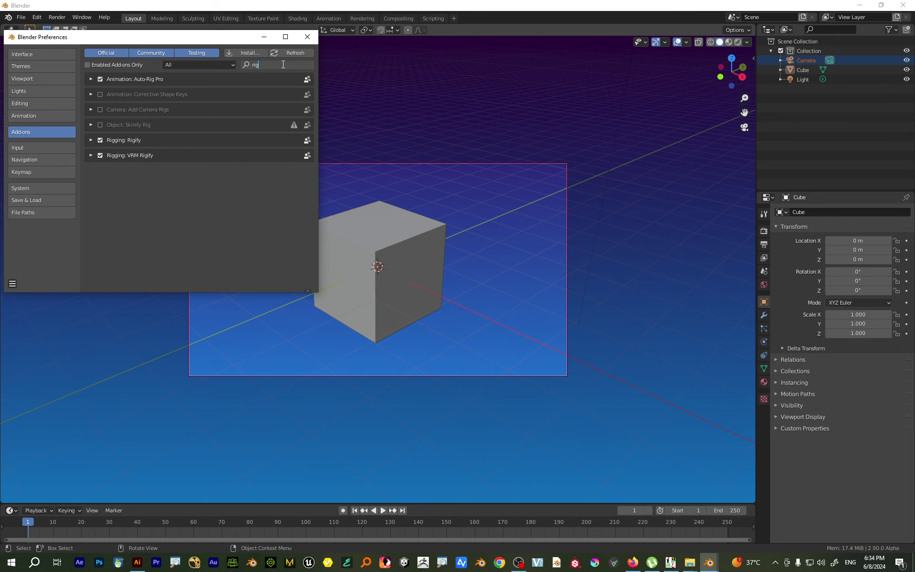
type("i")
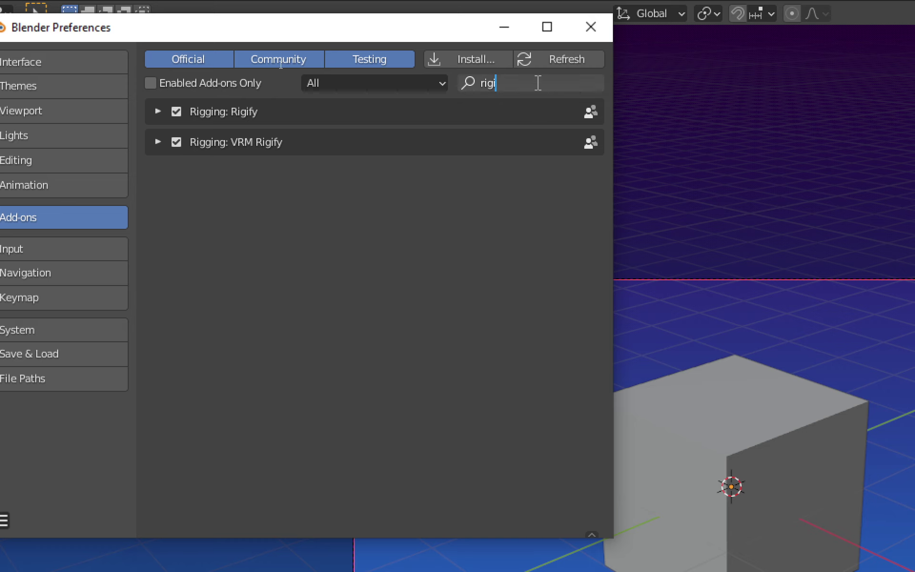
key("BackSpace")
key("BackSpace")
key("BackSpace")
key("BackSpace")
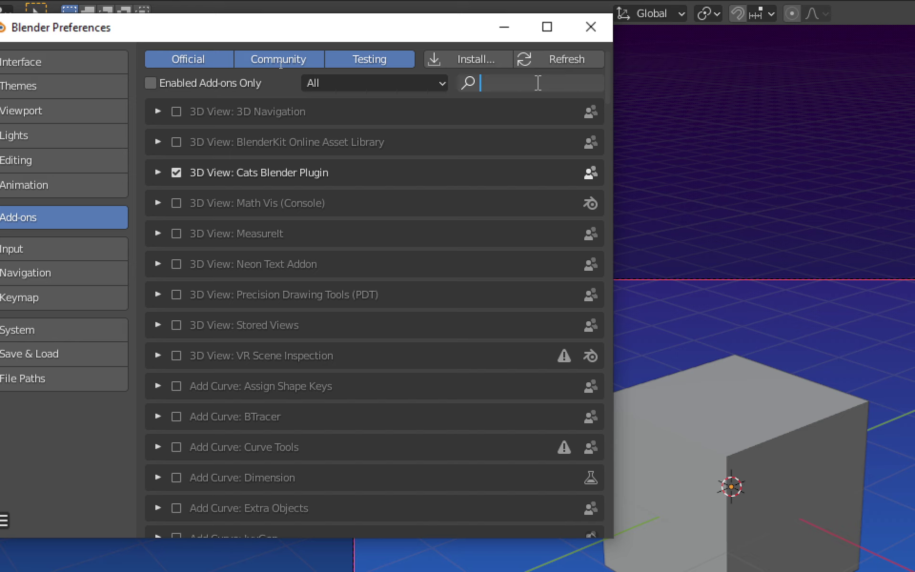
- Search the add-ons for 'bool', 'pla' and 'cell' in turn, then clear the search
type("bo")
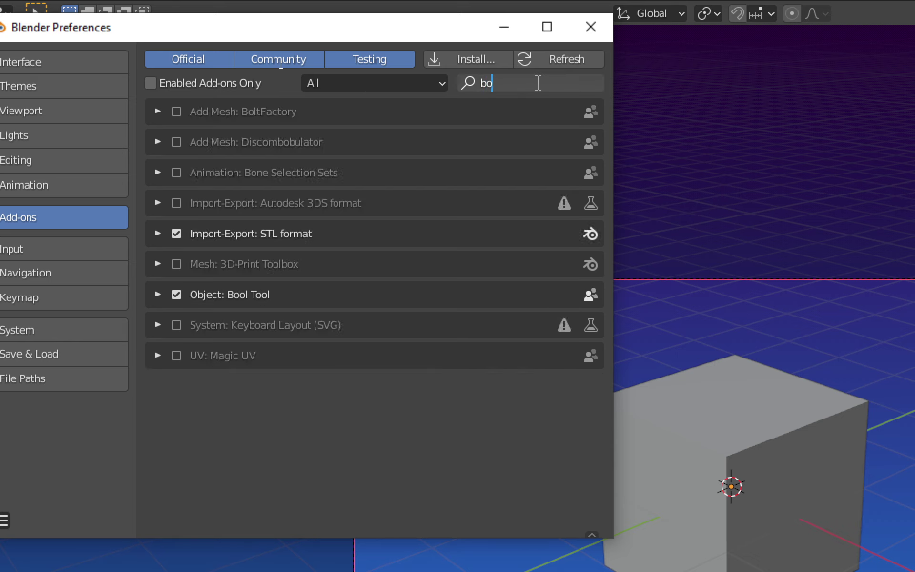
type("ol")
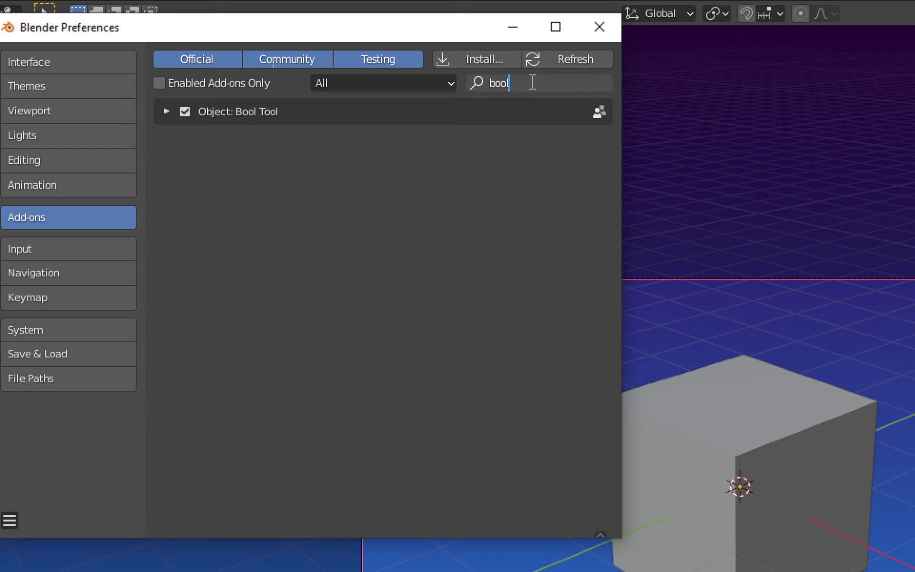
key("BackSpace")
key("BackSpace")
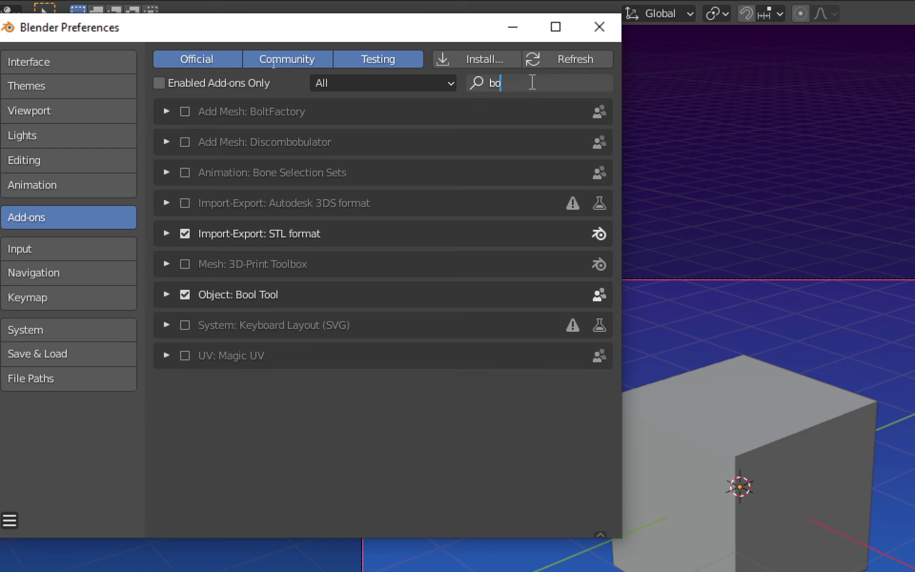
key("BackSpace")
key("BackSpace")
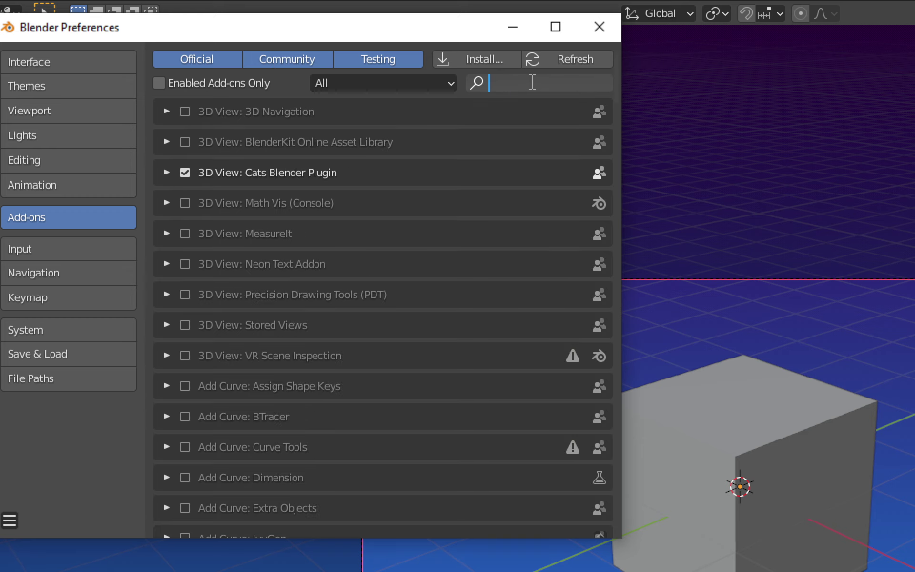
type("pla")
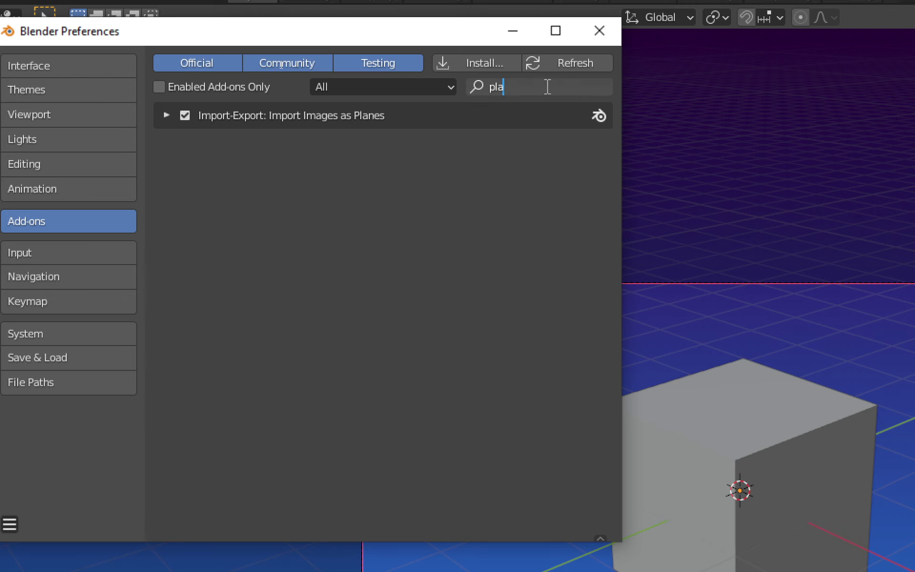
key("BackSpace")
key("BackSpace")
key("BackSpace")
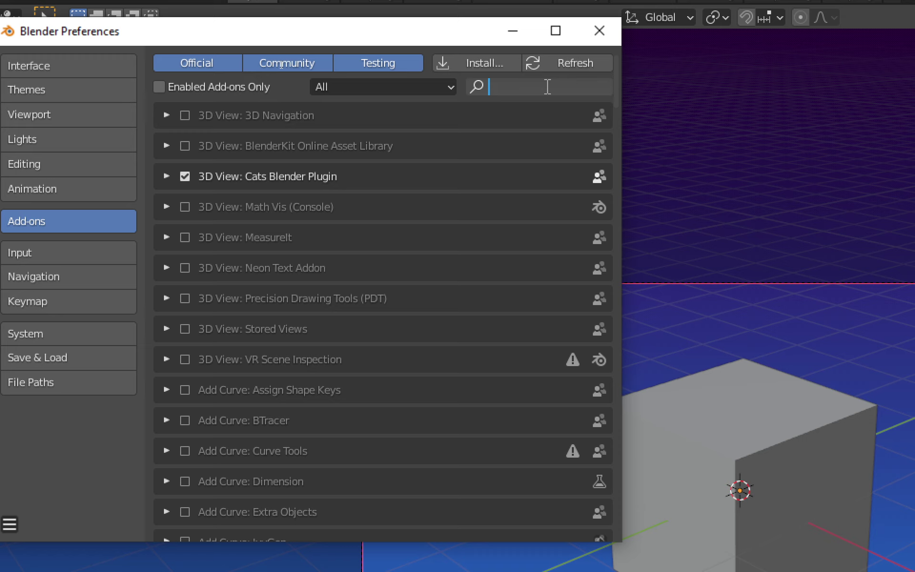
type("cell")
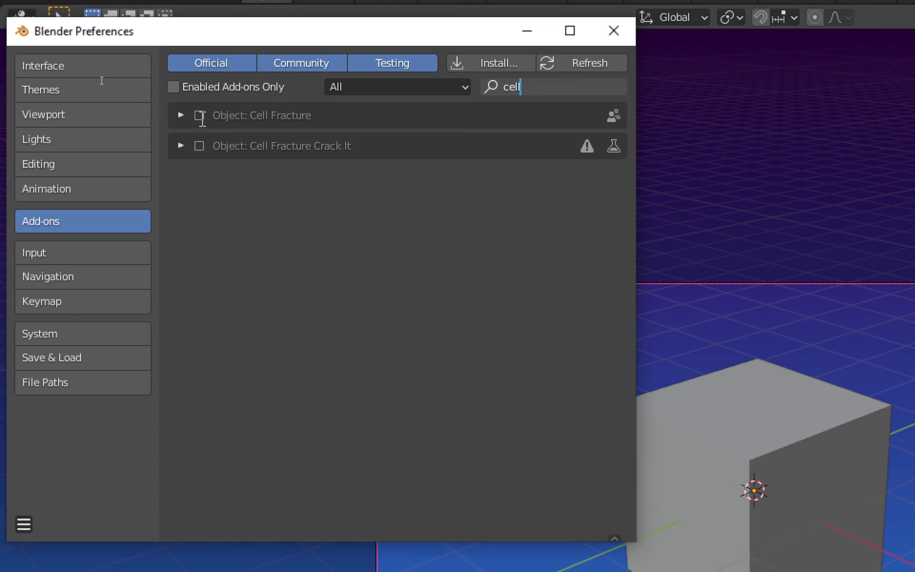
key("Return")
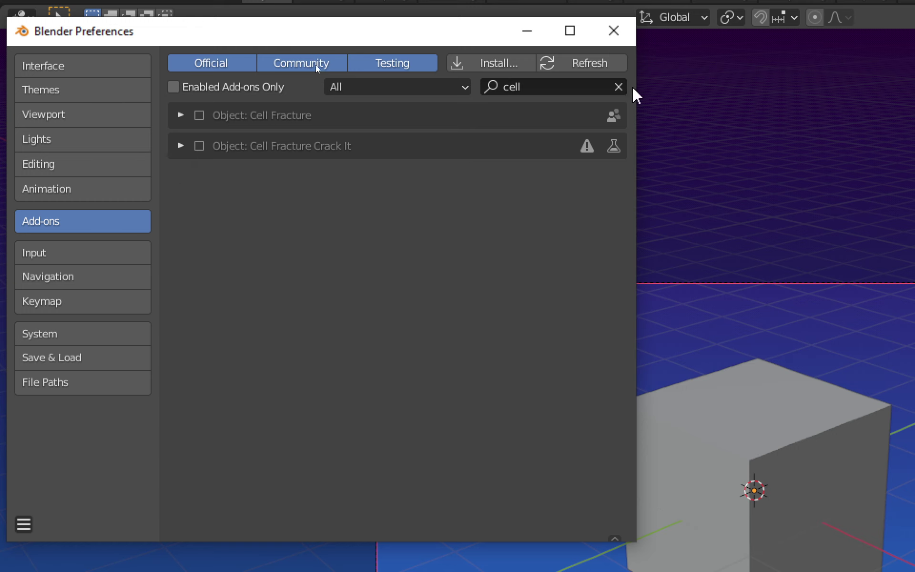
left_click(618, 87)
left_click(557, 86)
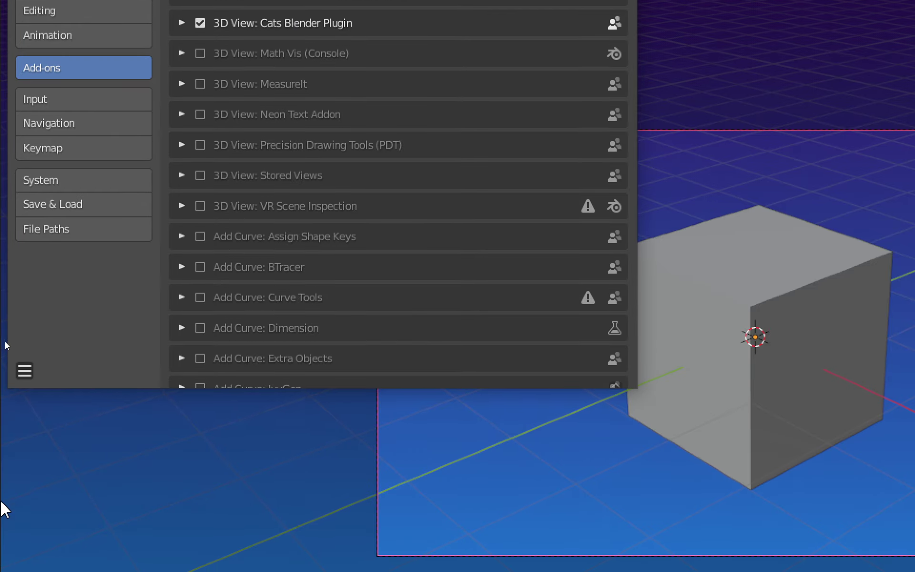
- Close Preferences, quit Blender with Don't Save, and relaunch it from its install folder
left_click(24, 372)
left_click(318, 471)
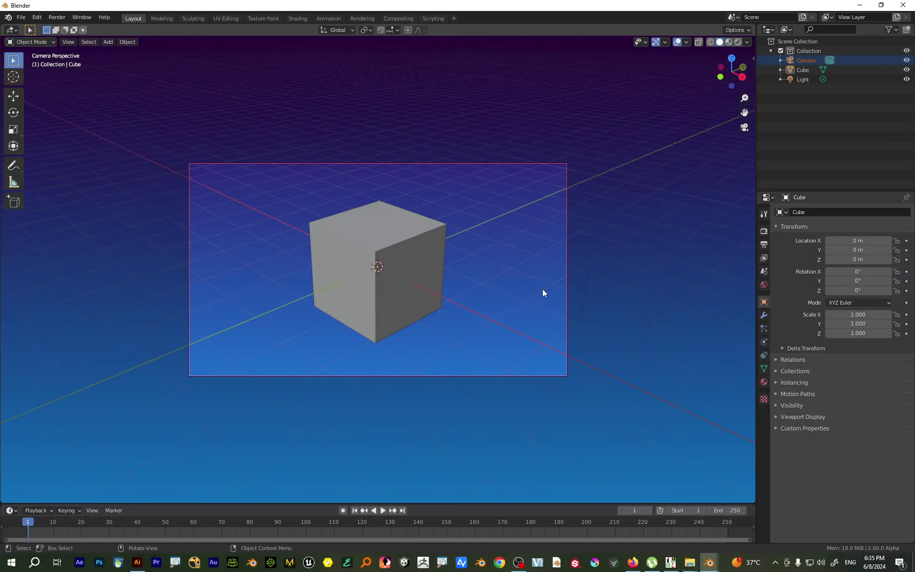
left_click(904, 5)
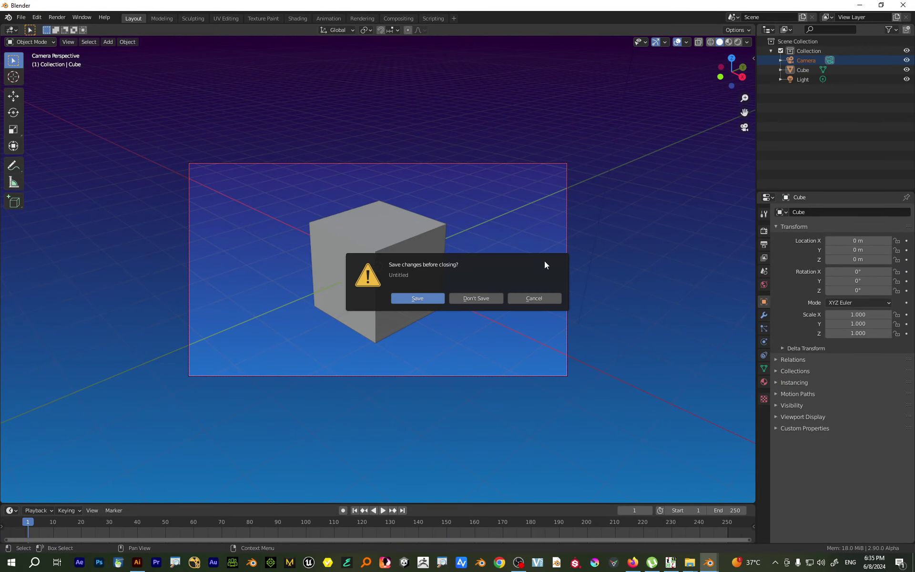
left_click(492, 297)
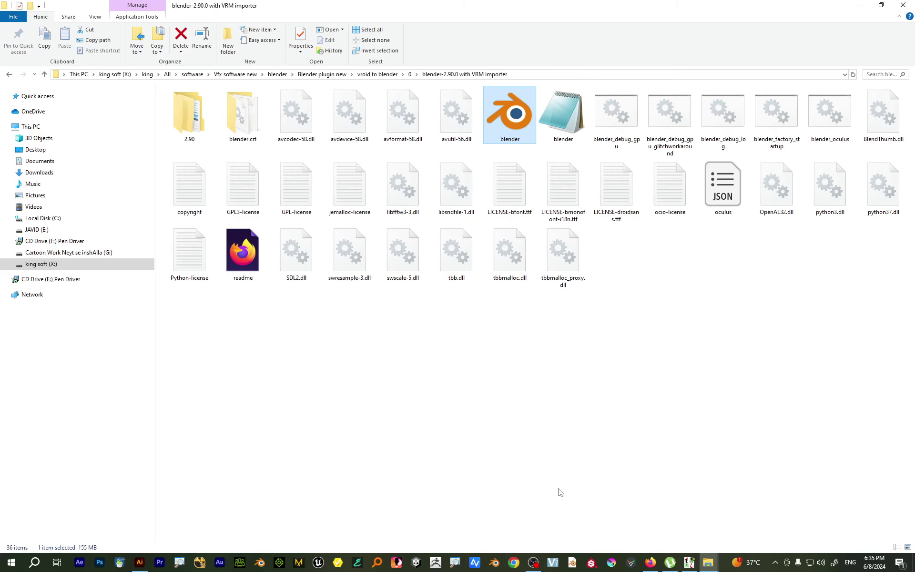
left_click(572, 555)
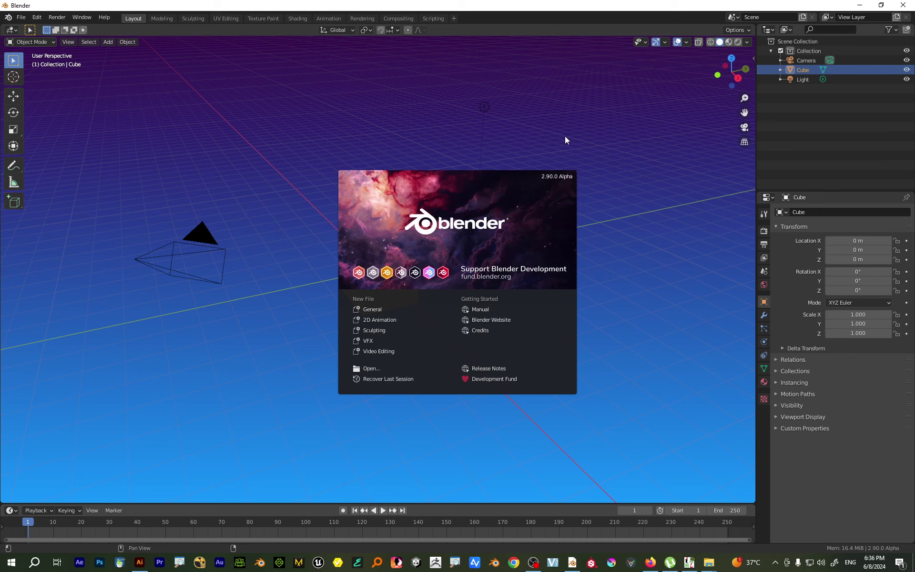
- Dismiss the splash screen, delete the default camera, cube and light, and open Edit > Preferences
left_click(572, 133)
key("a")
key("Delete")
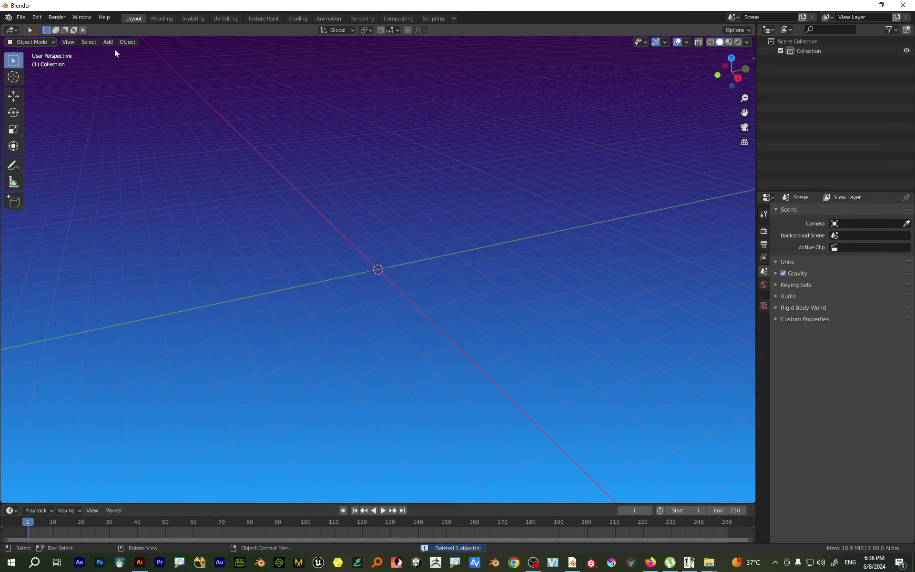
left_click(34, 18)
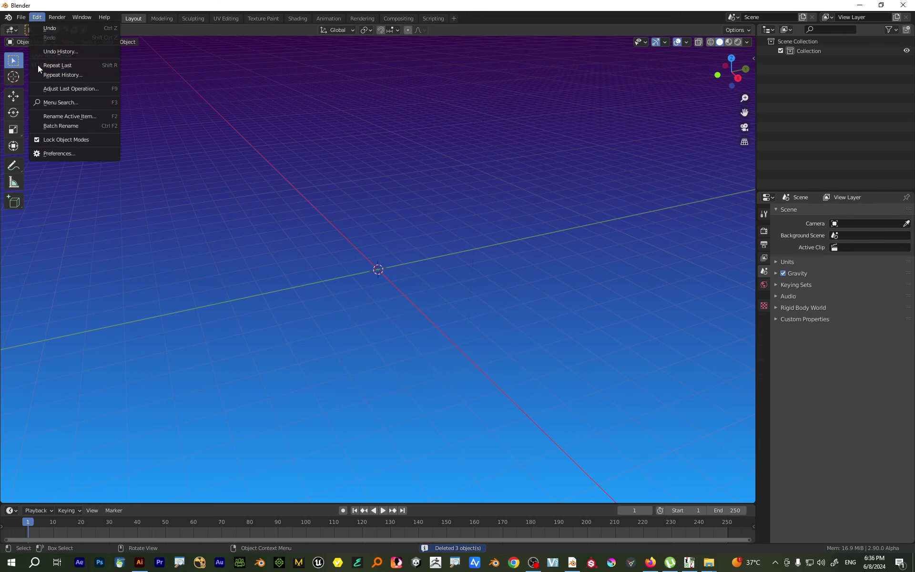
left_click(54, 152)
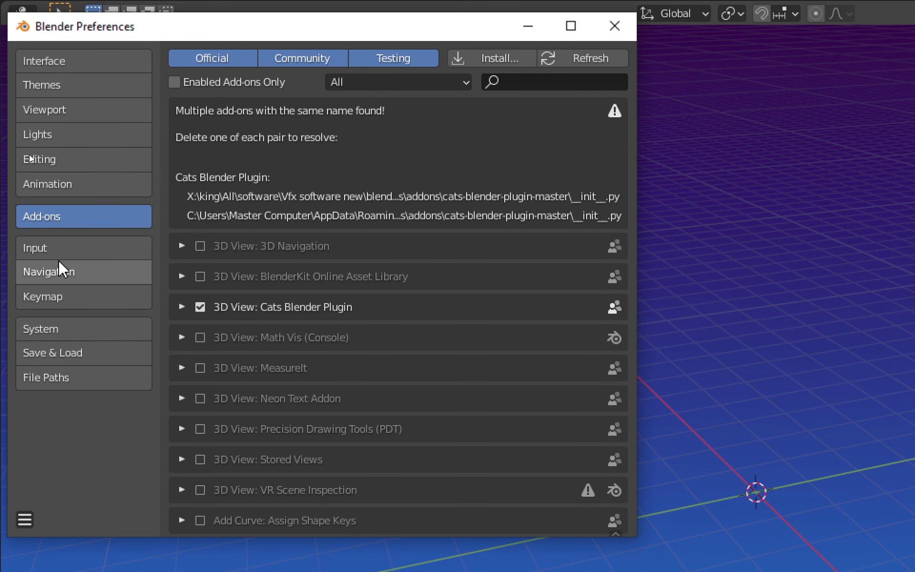
- On the Input page, toggle Emulate Numpad and Emulate 3 Button Mouse off and on, then save preferences
left_click(67, 252)
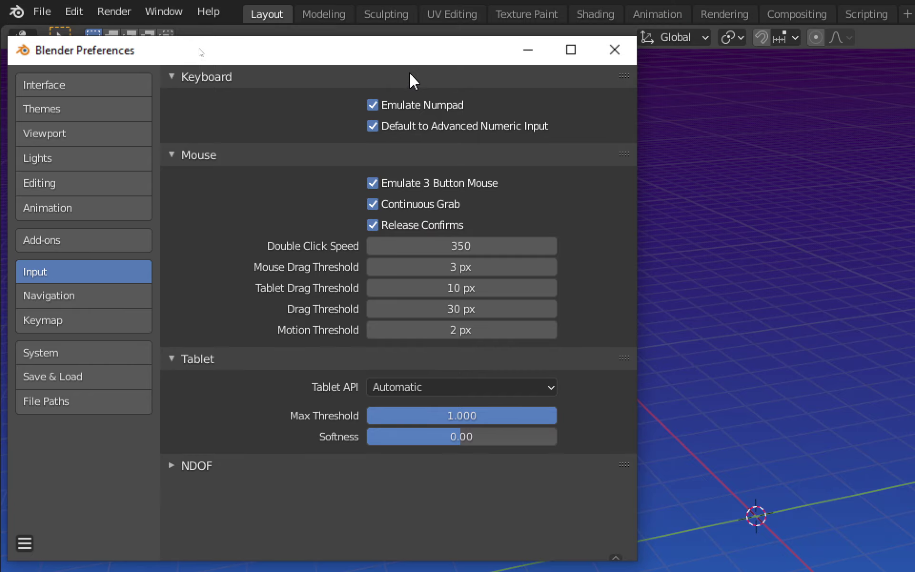
left_click(373, 105)
left_click(372, 125)
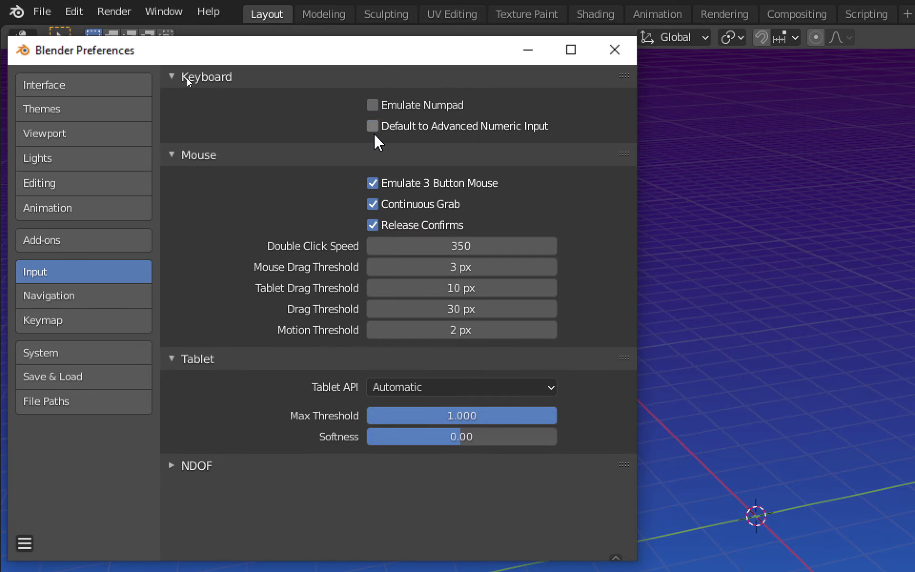
left_click(373, 184)
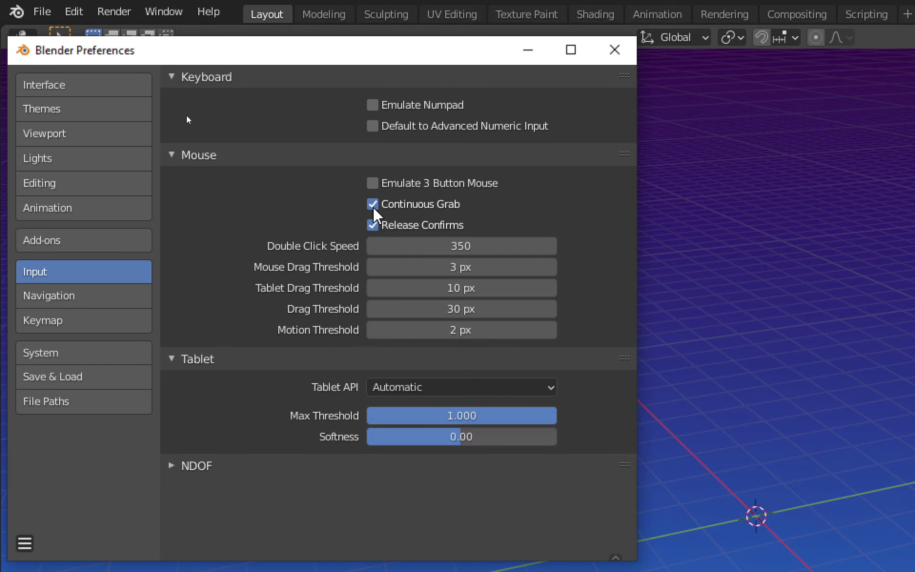
left_click(373, 183)
left_click(373, 126)
left_click(373, 105)
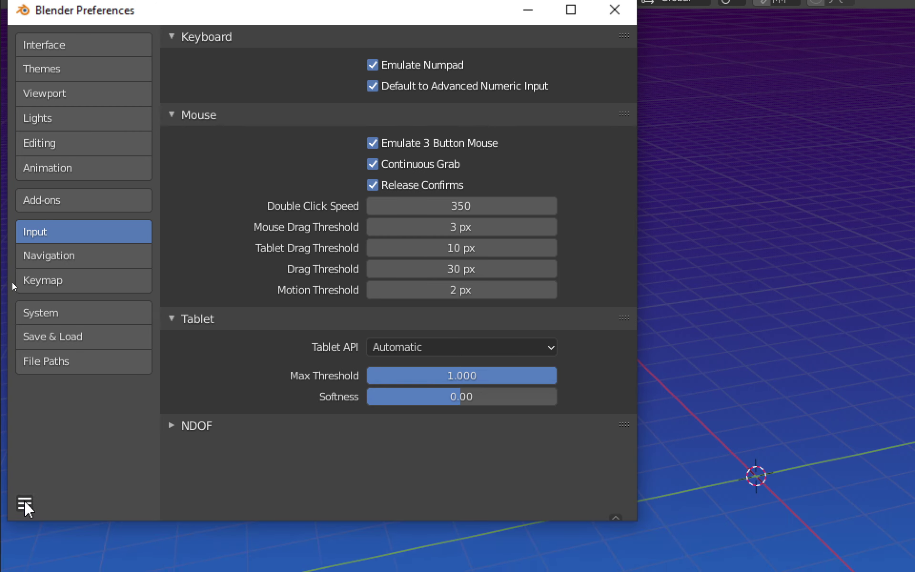
left_click(26, 504)
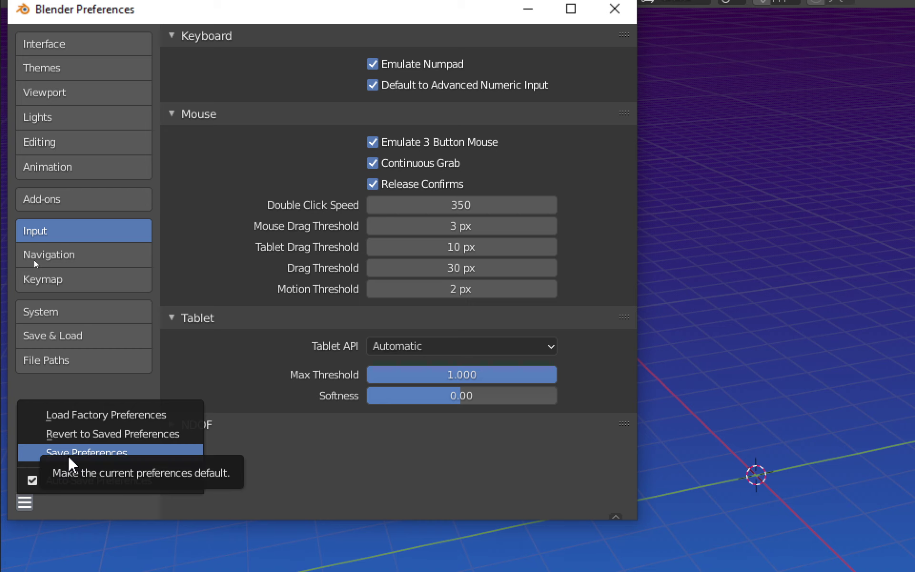
left_click(69, 453)
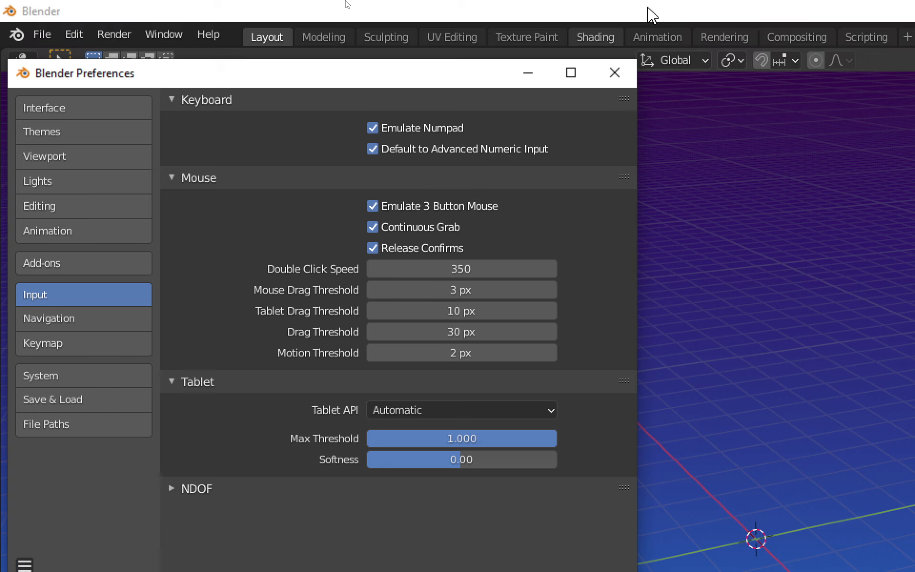
- Start a new General scene without saving, then delete its cube, camera and light
left_click(622, 73)
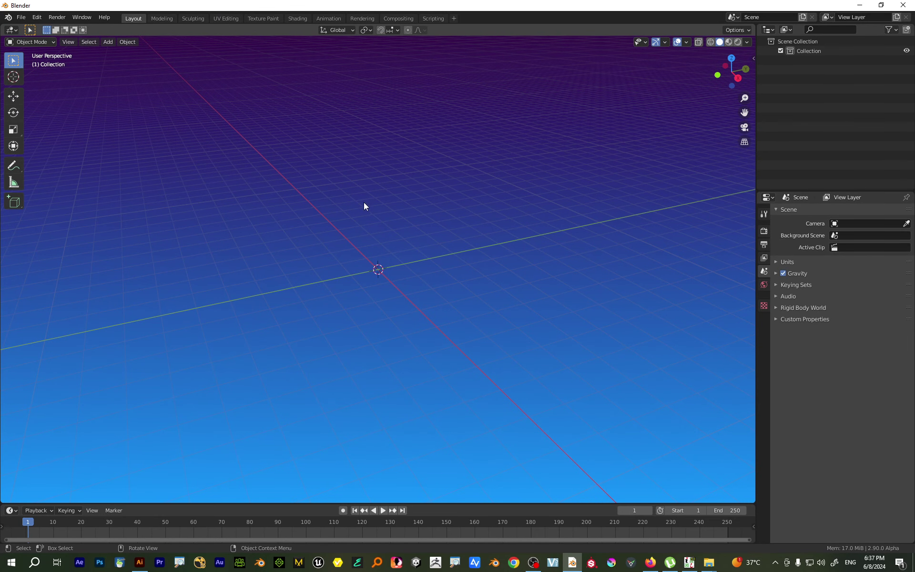
left_click(22, 19)
mouse_move(42, 28)
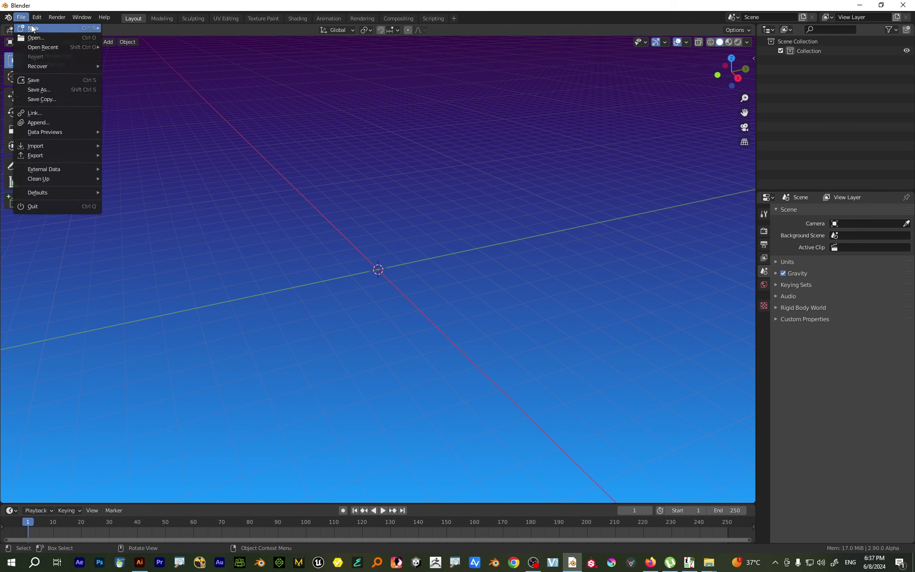
left_click(118, 27)
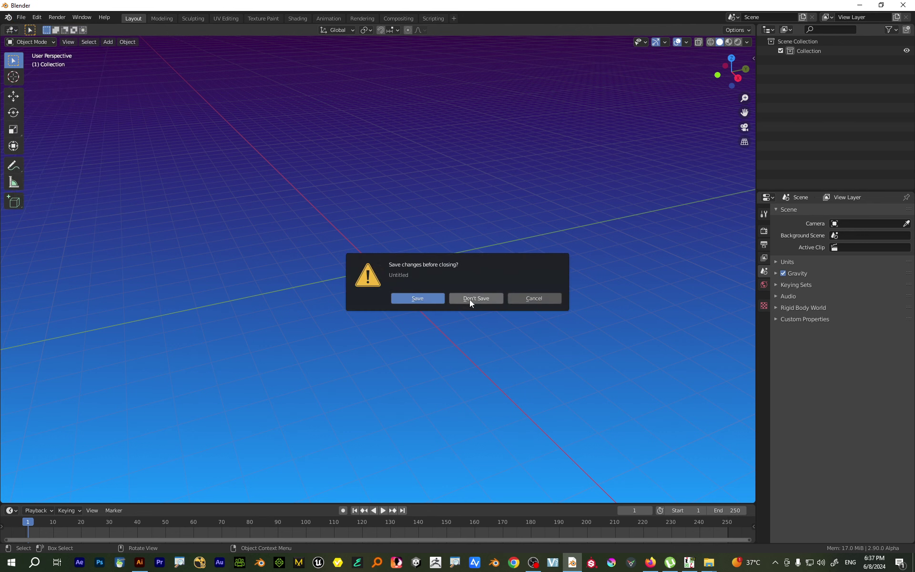
left_click(470, 296)
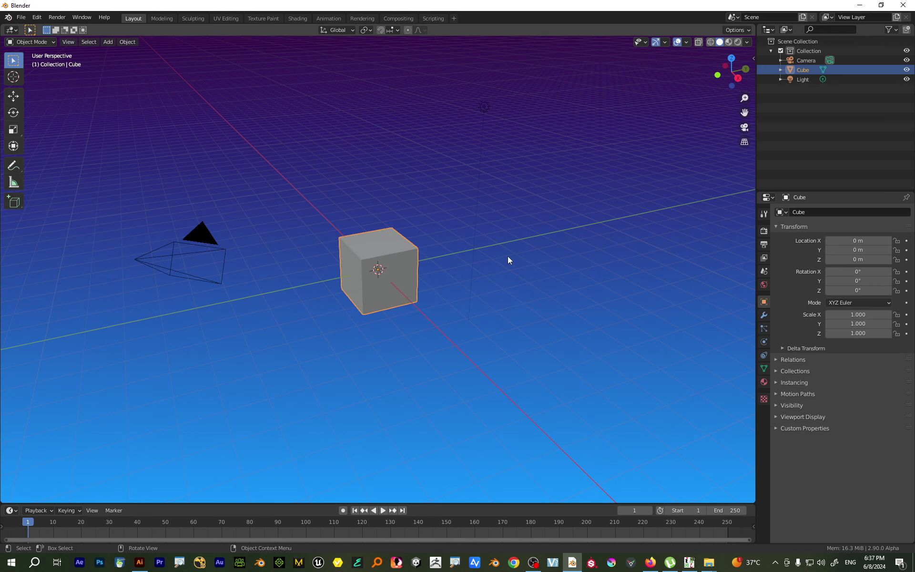
key("a")
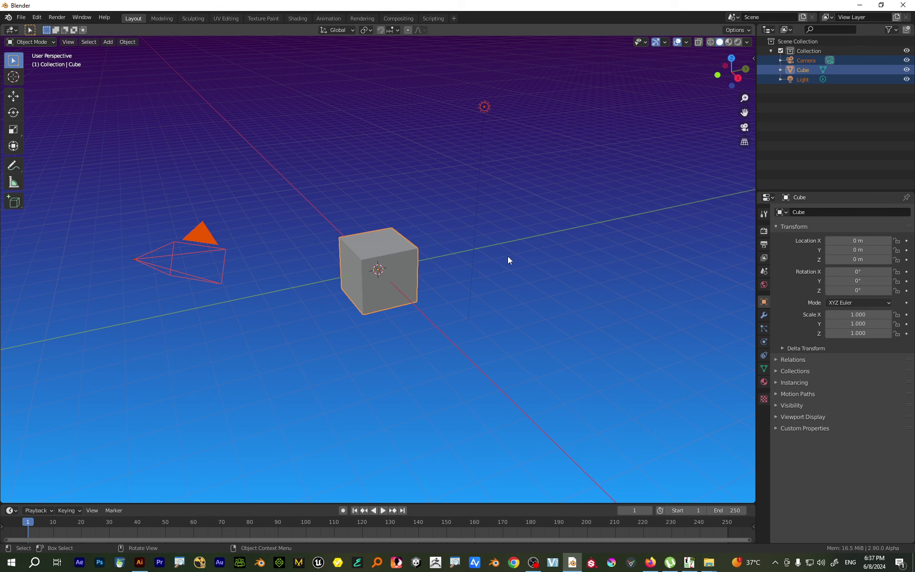
key("Delete")
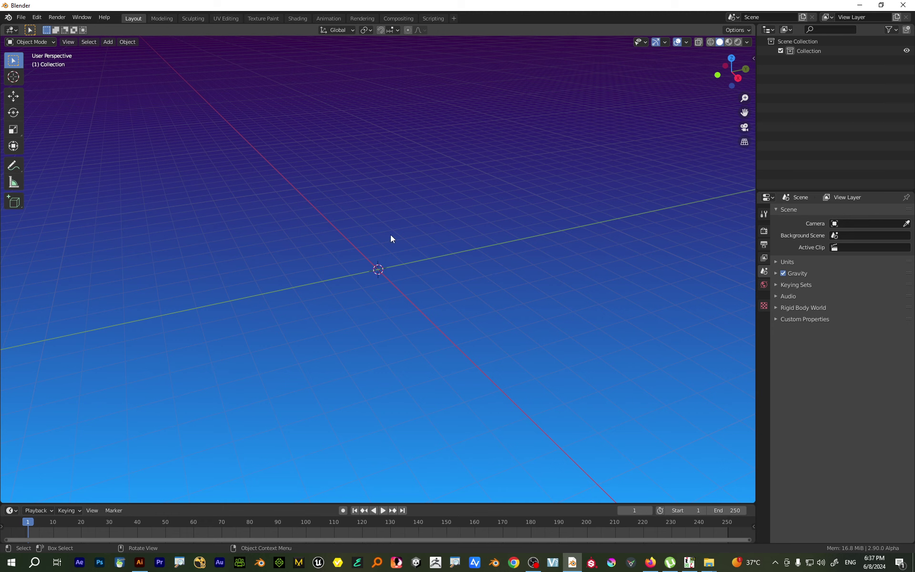
- Add a Cube mesh at the origin with Shift+A and select it
key("shift+a")
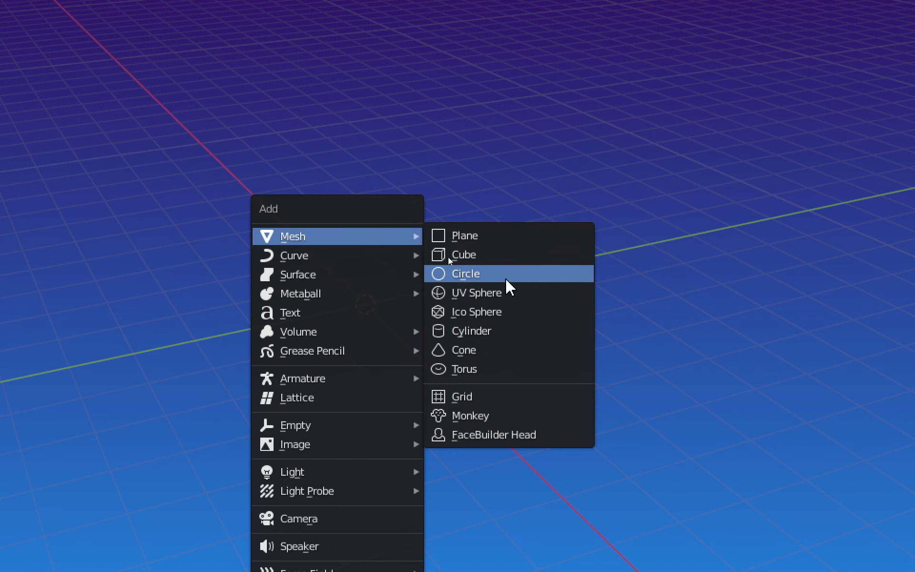
left_click(494, 253)
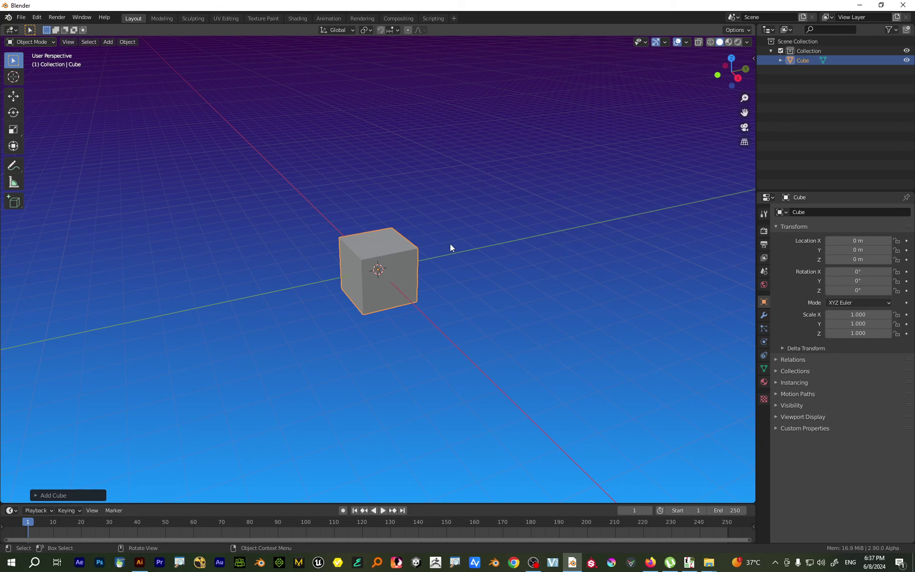
left_click(451, 248)
left_click(406, 270)
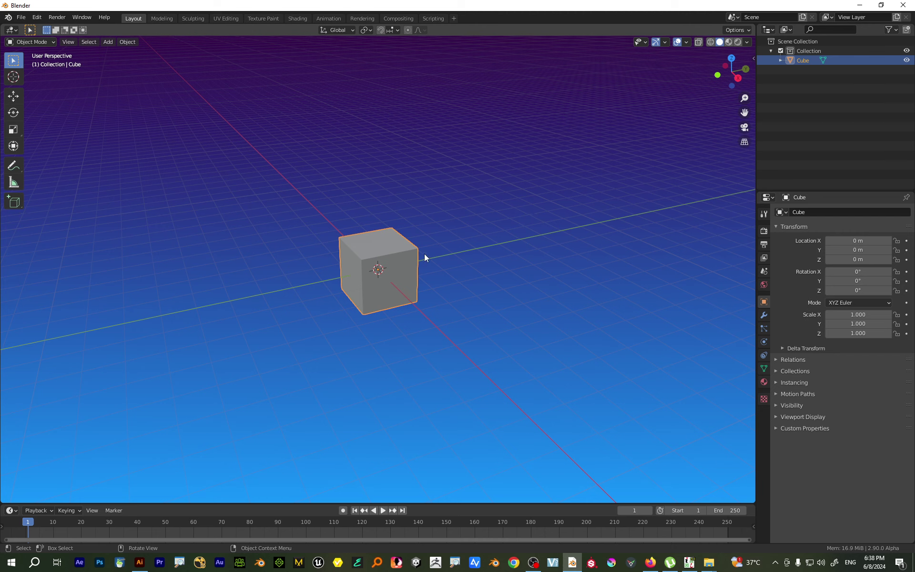
left_click(13, 96)
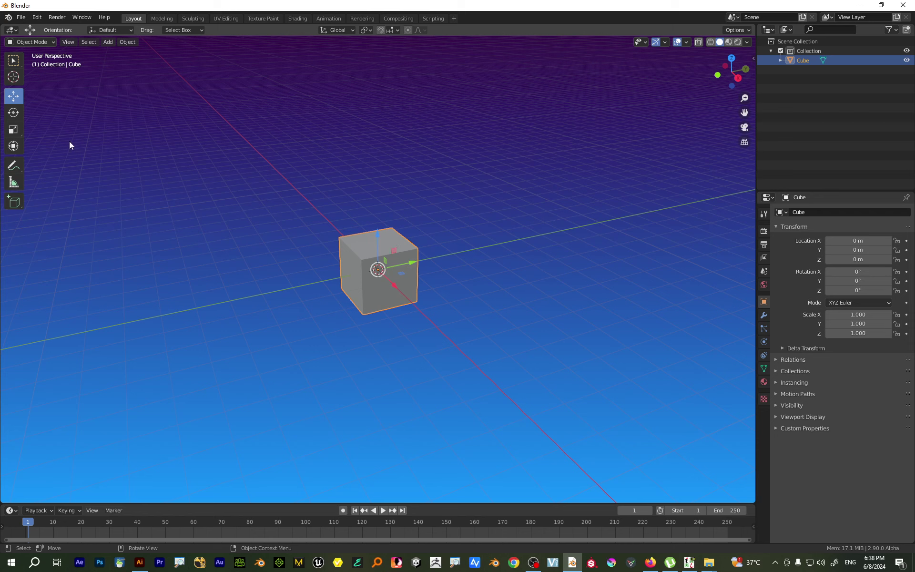
left_click(13, 113)
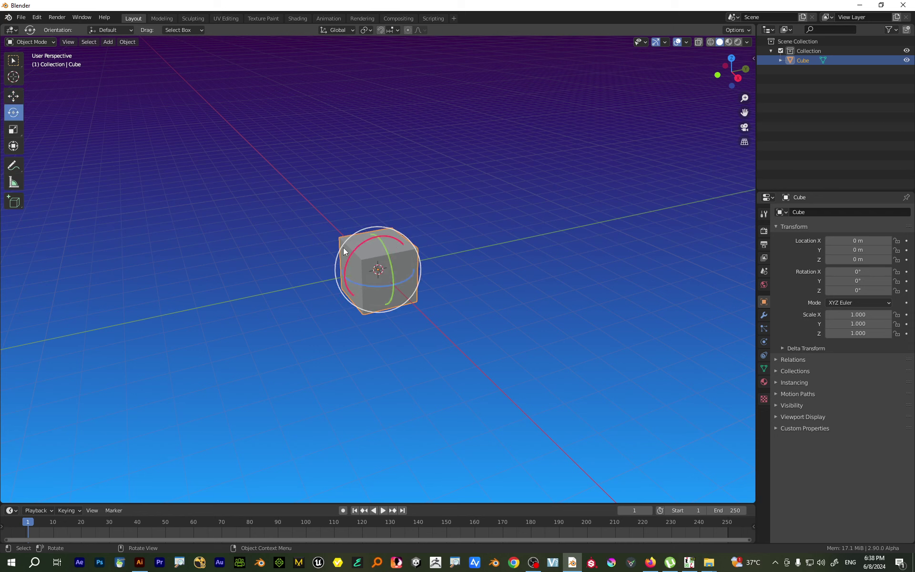
left_click(13, 60)
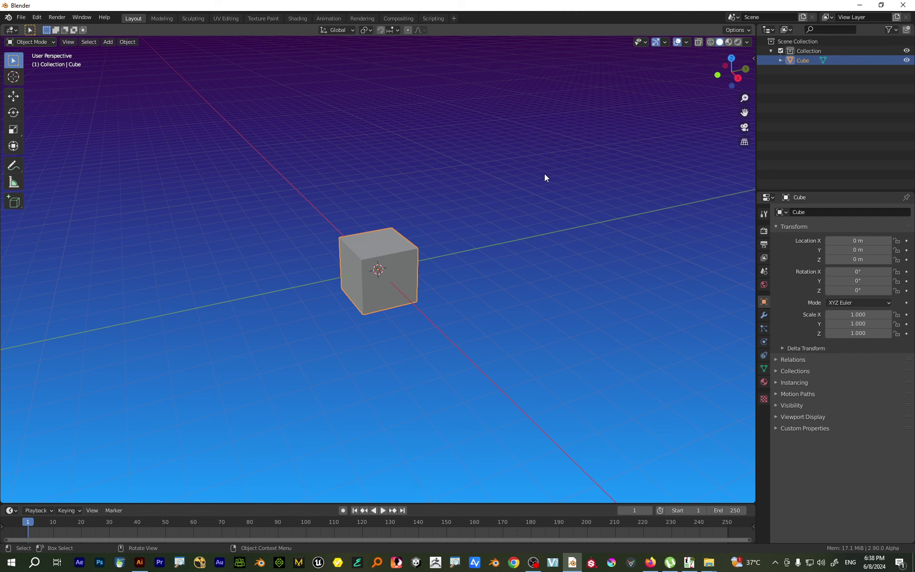
left_click(14, 97)
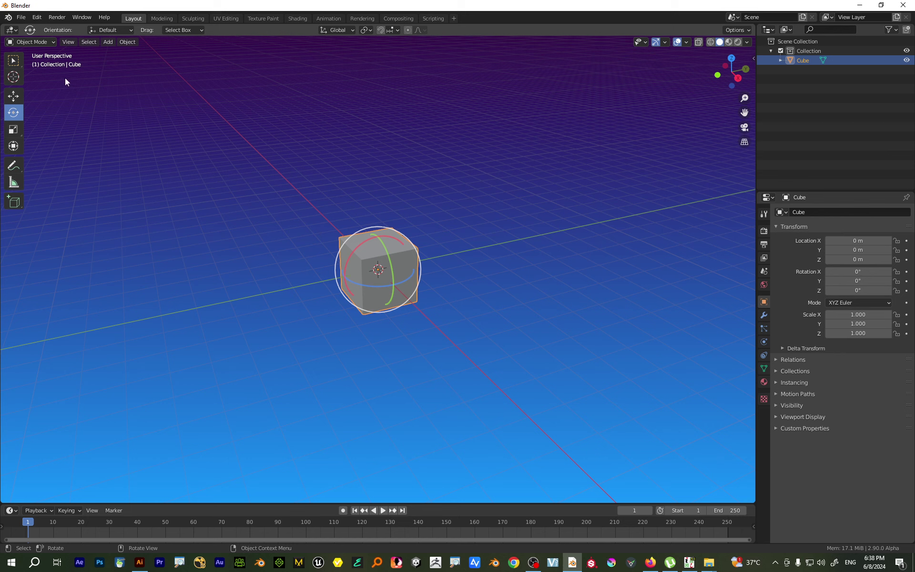
left_click(19, 62)
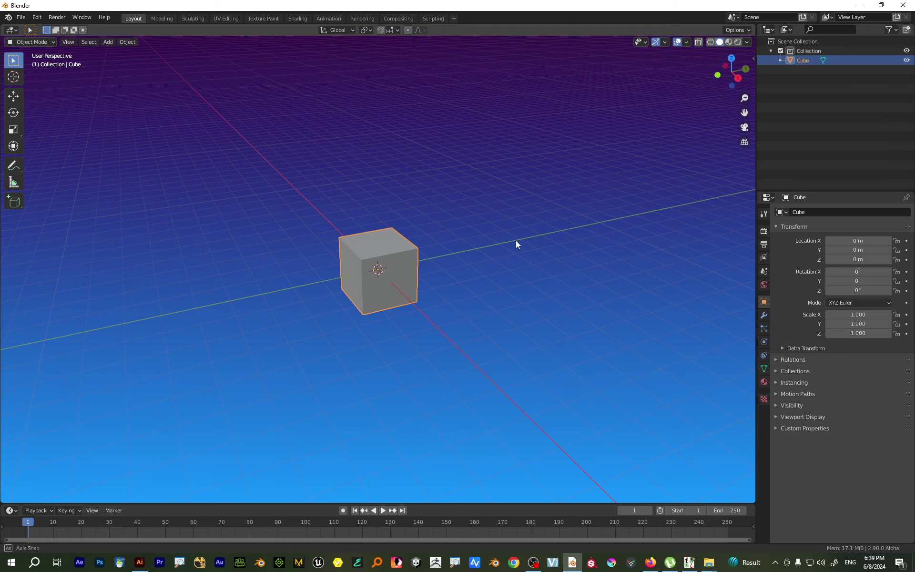
- Orbit and zoom around the cube to inspect it from several angles, ending on its far side
mouse_move(515, 240)
middle_mouse_down()
mouse_move(456, 245)
mouse_move(365, 215)
mouse_move(550, 226)
mouse_move(468, 286)
mouse_move(542, 259)
mouse_move(594, 256)
mouse_move(520, 241)
mouse_move(609, 247)
mouse_move(556, 245)
mouse_move(600, 249)
mouse_move(627, 265)
mouse_move(535, 258)
mouse_move(609, 243)
mouse_move(534, 259)
mouse_move(508, 249)
mouse_move(636, 240)
mouse_move(488, 232)
mouse_move(553, 243)
mouse_move(531, 246)
mouse_move(539, 249)
mouse_move(592, 247)
mouse_move(484, 250)
mouse_move(559, 248)
mouse_move(512, 260)
mouse_move(573, 249)
mouse_move(429, 228)
mouse_move(552, 287)
mouse_move(427, 285)
mouse_move(572, 290)
mouse_move(329, 220)
mouse_move(508, 306)
mouse_move(502, 198)
mouse_move(310, 214)
mouse_move(335, 304)
mouse_move(434, 245)
mouse_move(492, 301)
mouse_move(437, 265)
mouse_move(431, 219)
mouse_move(453, 249)
mouse_move(474, 239)
mouse_move(445, 264)
mouse_move(441, 245)
middle_mouse_up()
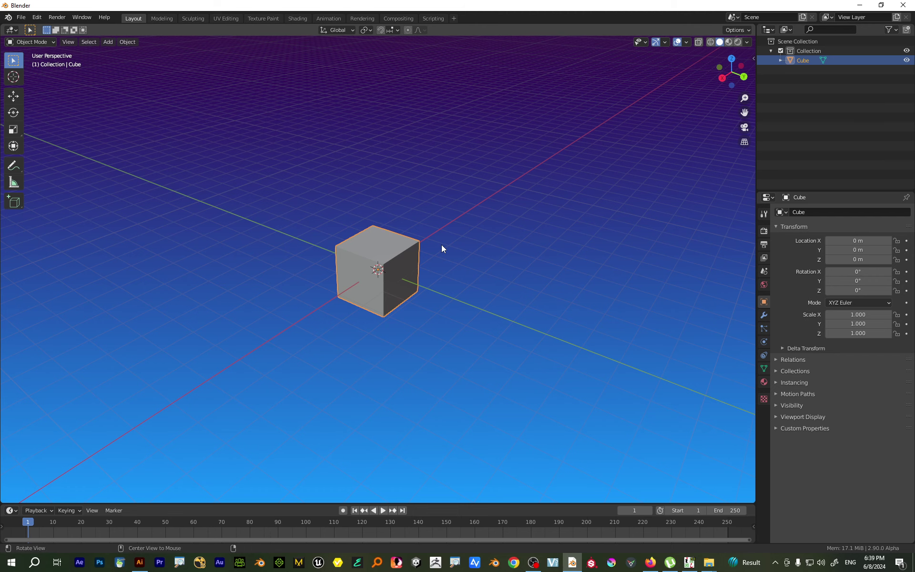
mouse_move(441, 244)
middle_mouse_down("ctrl")
mouse_move(445, 411)
mouse_move(442, 190)
mouse_move(450, 349)
mouse_move(432, 172)
mouse_move(440, 258)
mouse_move(439, 177)
mouse_move(445, 253)
middle_mouse_up("ctrl")
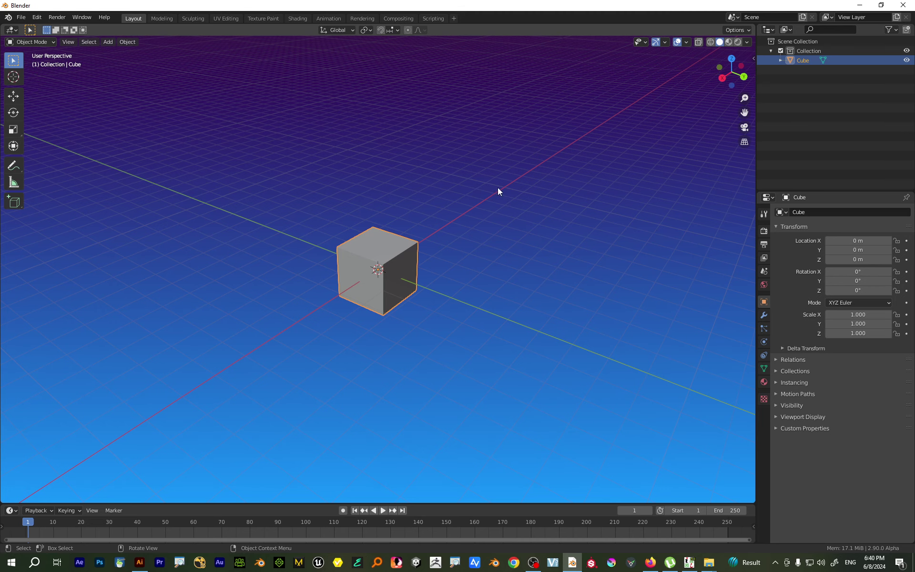
mouse_move(486, 231)
middle_mouse_down()
mouse_move(337, 278)
mouse_move(486, 272)
mouse_move(409, 292)
mouse_move(417, 294)
mouse_move(277, 322)
mouse_move(429, 231)
mouse_move(417, 284)
mouse_move(239, 313)
mouse_move(491, 236)
mouse_move(216, 316)
mouse_move(556, 364)
mouse_move(407, 213)
mouse_move(431, 465)
mouse_move(483, 392)
mouse_move(202, 352)
mouse_move(187, 271)
mouse_move(441, 288)
middle_mouse_up()
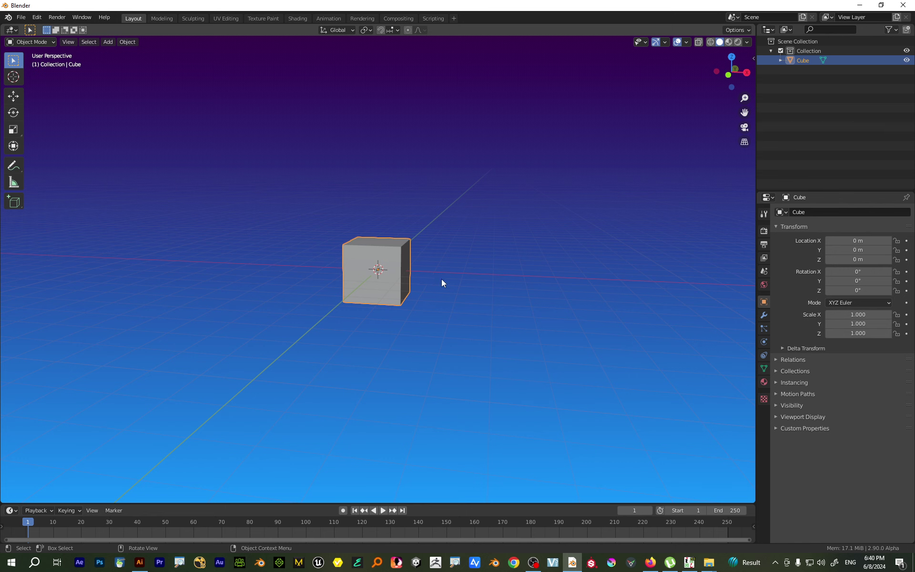
mouse_move(433, 293)
middle_mouse_down()
mouse_move(428, 310)
mouse_move(402, 322)
mouse_move(450, 284)
middle_mouse_up()
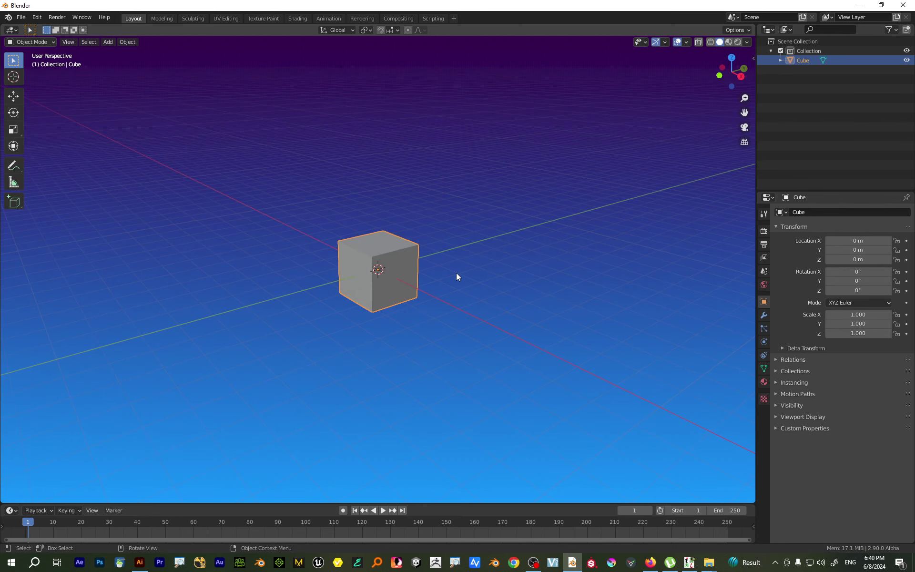
scroll(455, 272, "up", 2)
scroll(427, 207, "up", 3)
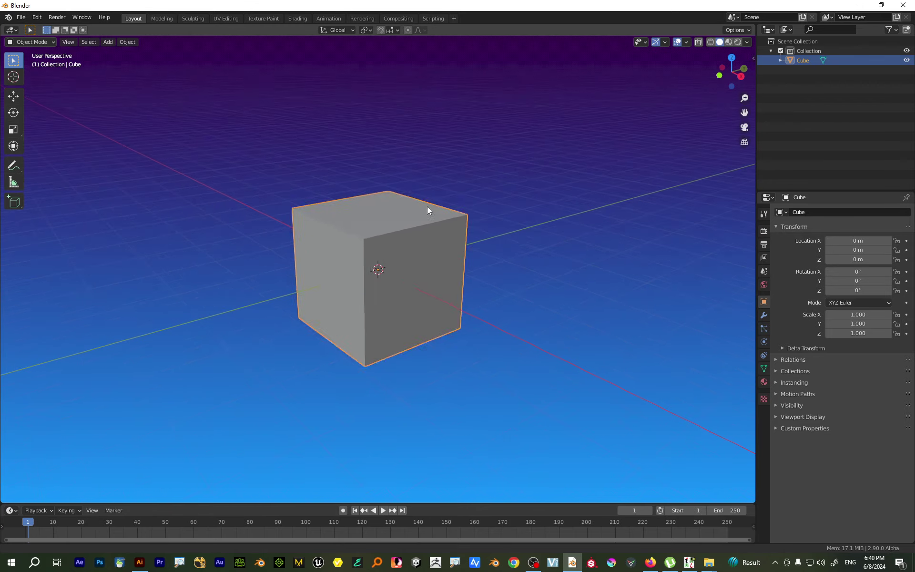
scroll(422, 200, "up", 3)
scroll(414, 257, "down", 6)
scroll(410, 301, "up", 1)
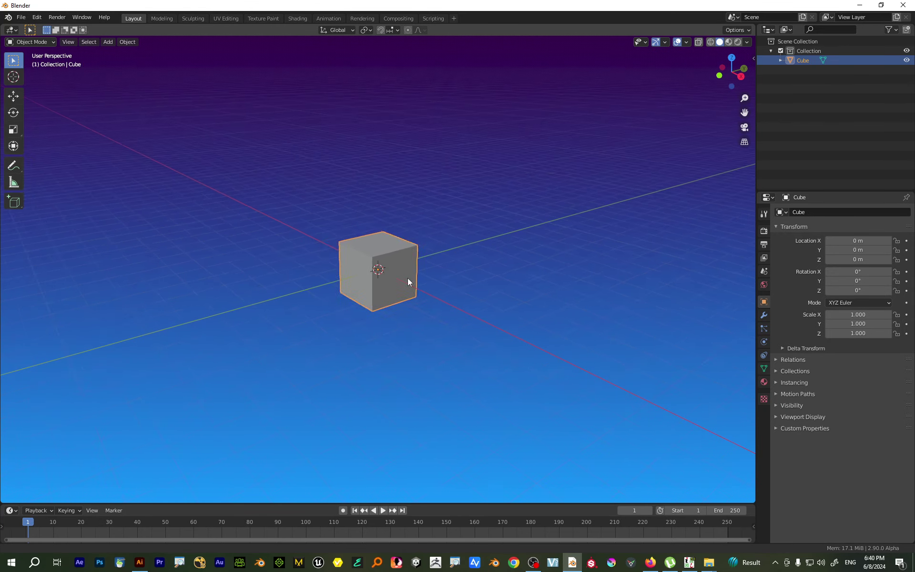
mouse_move(407, 279)
middle_mouse_down()
mouse_move(428, 240)
mouse_move(402, 259)
mouse_move(433, 210)
mouse_move(345, 259)
mouse_move(399, 264)
mouse_move(528, 134)
middle_mouse_up()
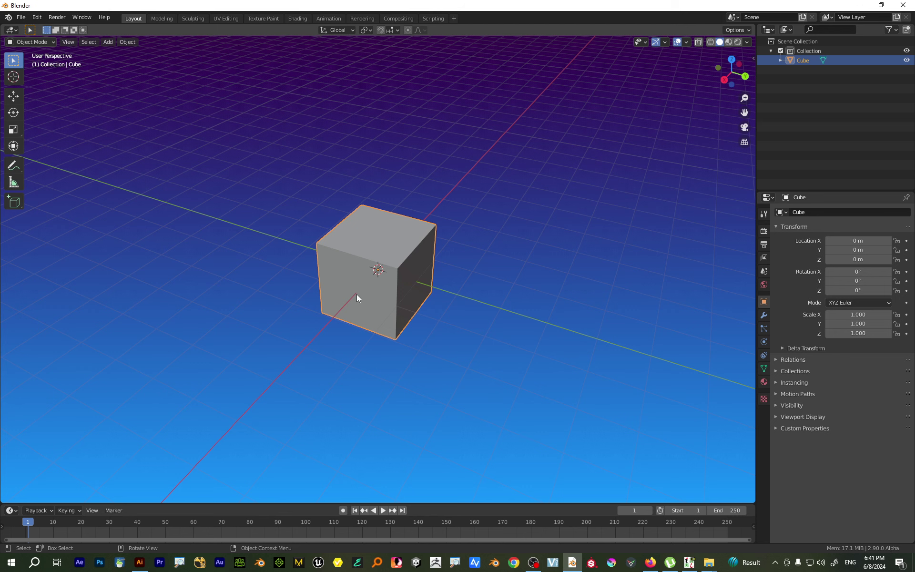
middle_click_drag(456, 304, 451, 285)
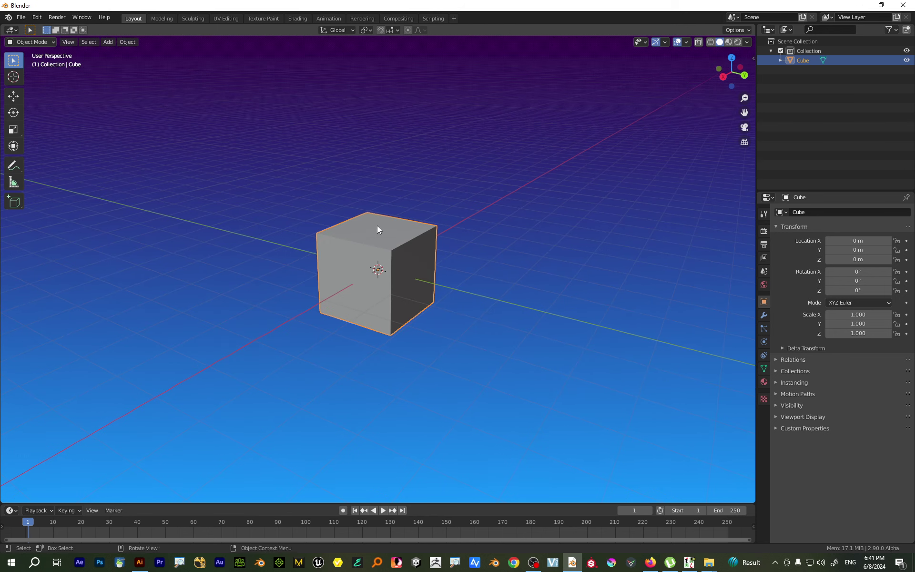
key("shift+a")
mouse_move(344, 213)
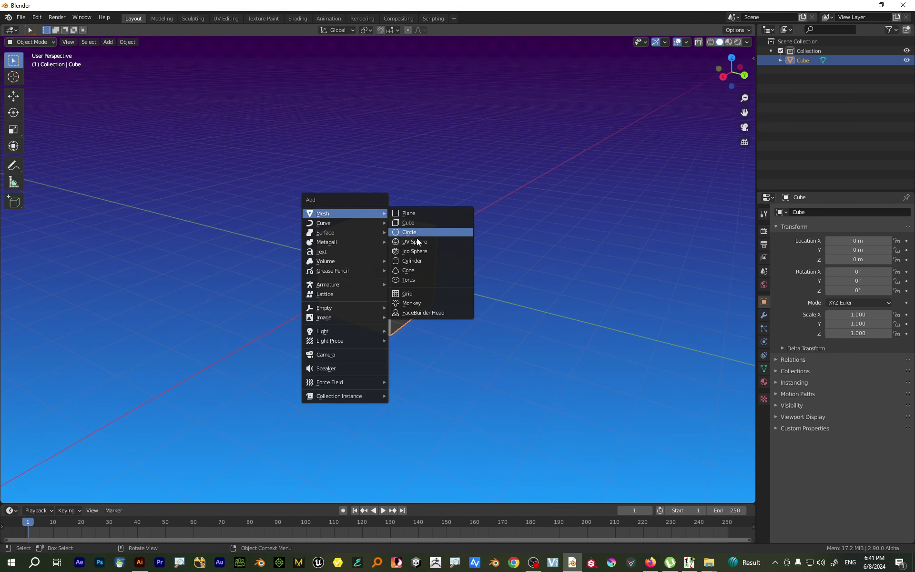
left_click(439, 242)
key("g")
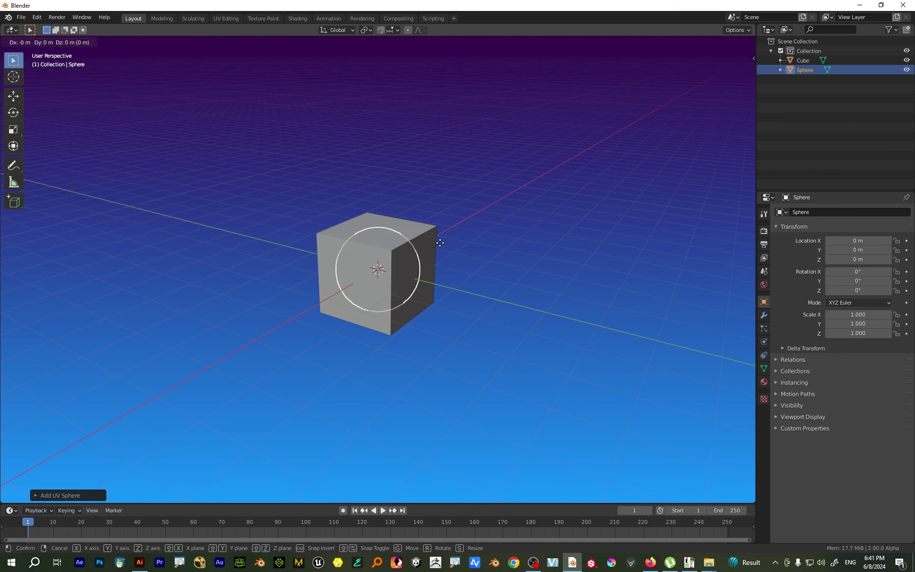
key("x")
left_click(609, 159)
mouse_move(551, 296)
middle_mouse_down()
mouse_move(573, 287)
mouse_move(527, 294)
mouse_move(513, 367)
mouse_move(515, 230)
mouse_move(504, 179)
mouse_move(510, 243)
mouse_move(497, 260)
mouse_move(505, 307)
middle_mouse_up()
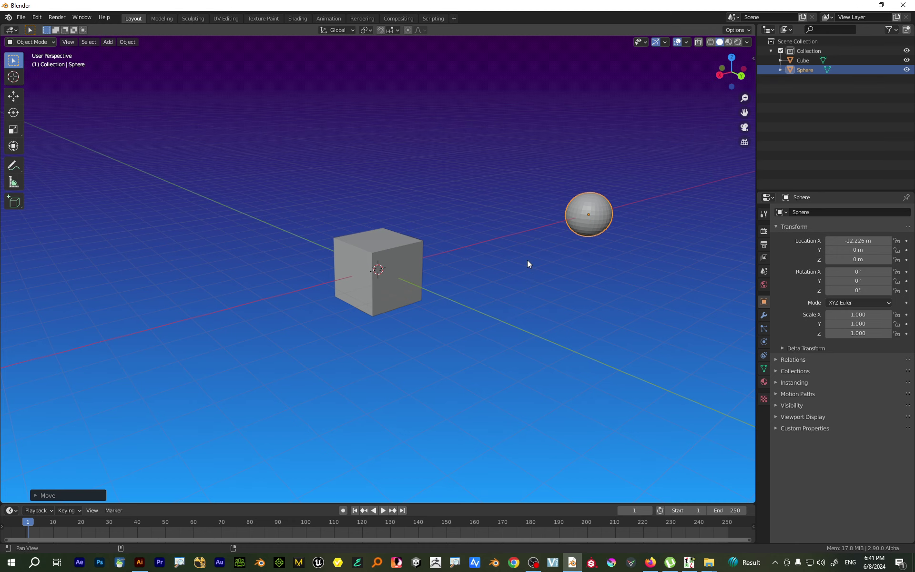
mouse_move(527, 261)
middle_mouse_down("shift")
mouse_move(512, 366)
mouse_move(509, 252)
mouse_move(376, 200)
mouse_move(187, 224)
mouse_move(214, 235)
mouse_move(355, 208)
mouse_move(402, 189)
mouse_move(567, 238)
middle_mouse_up("shift")
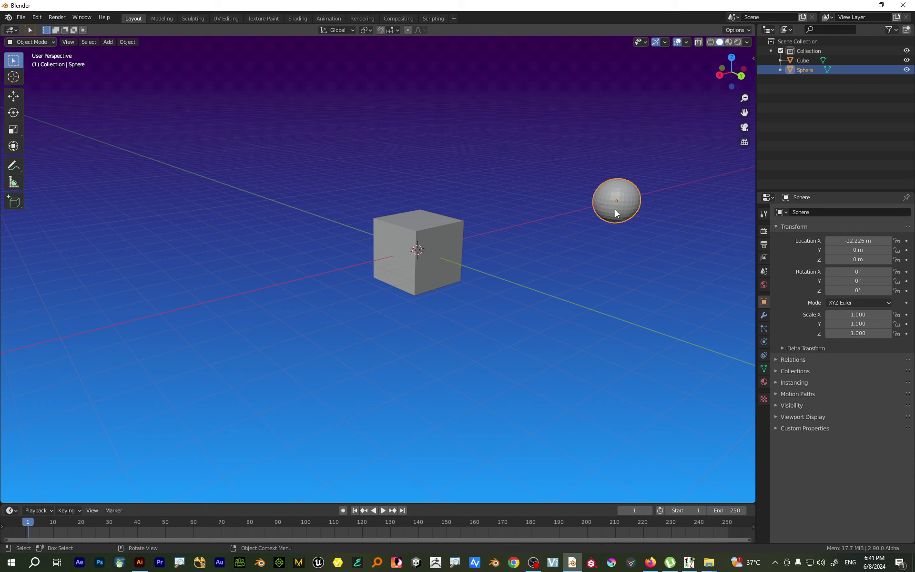
key("Delete")
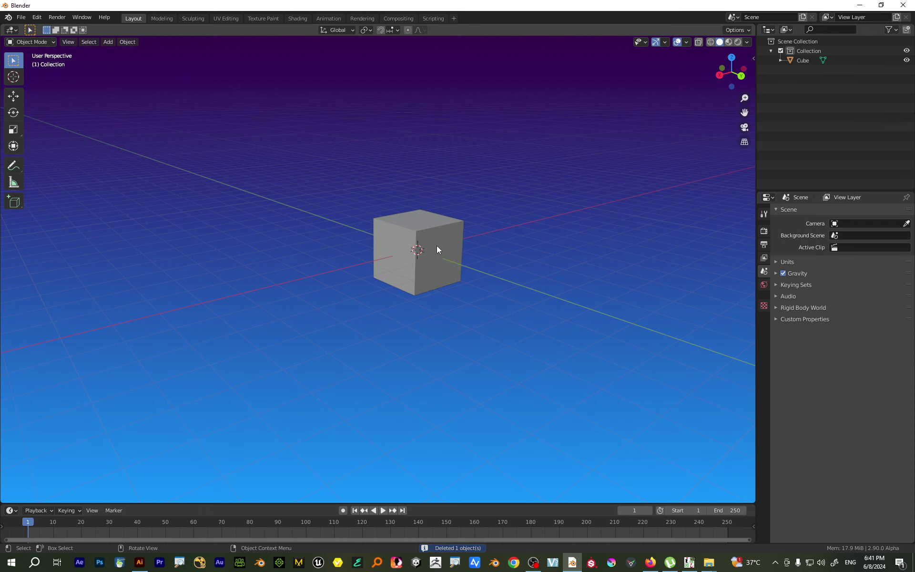
left_click(438, 249)
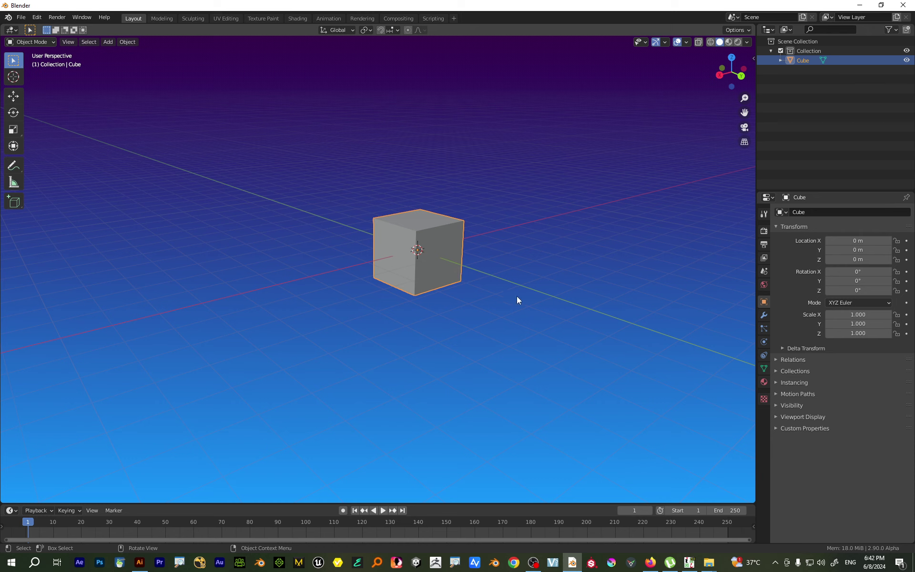
key("g")
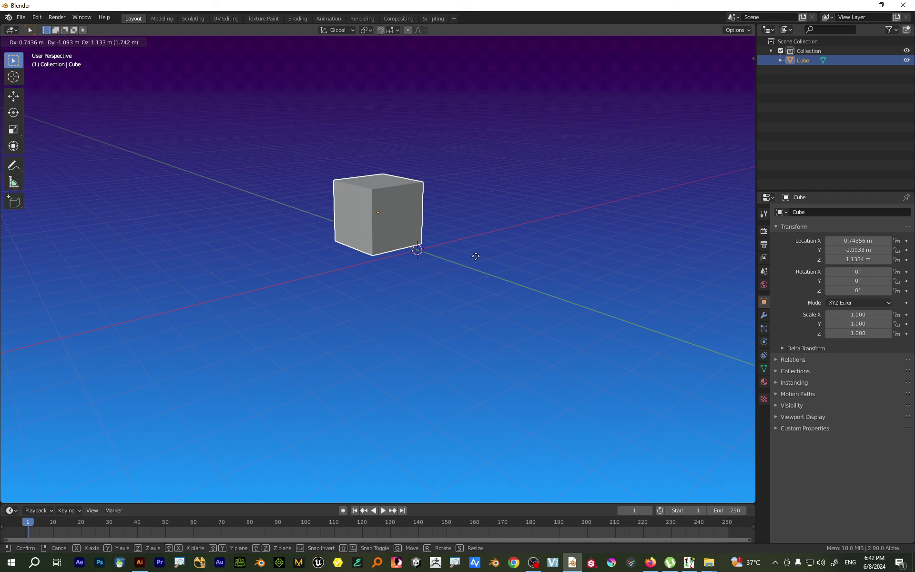
key("Escape")
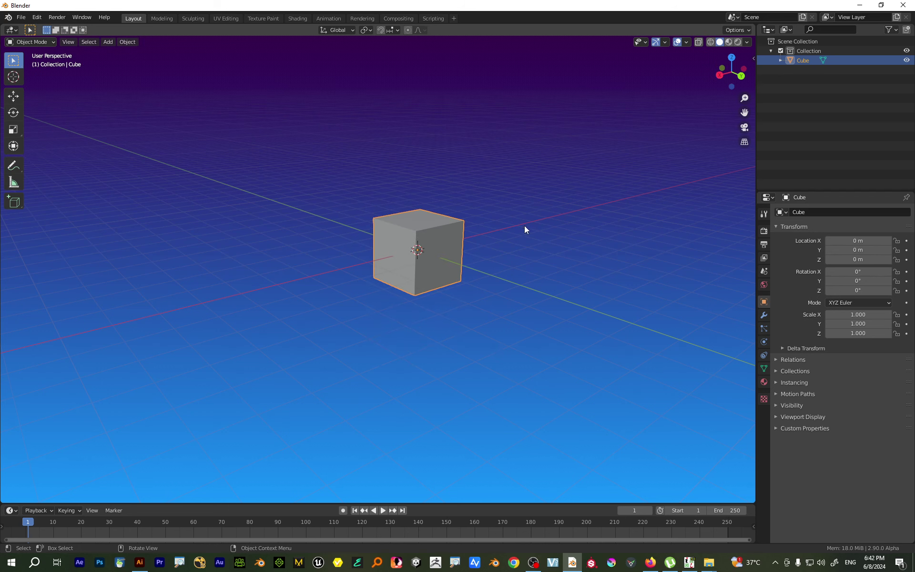
key("g")
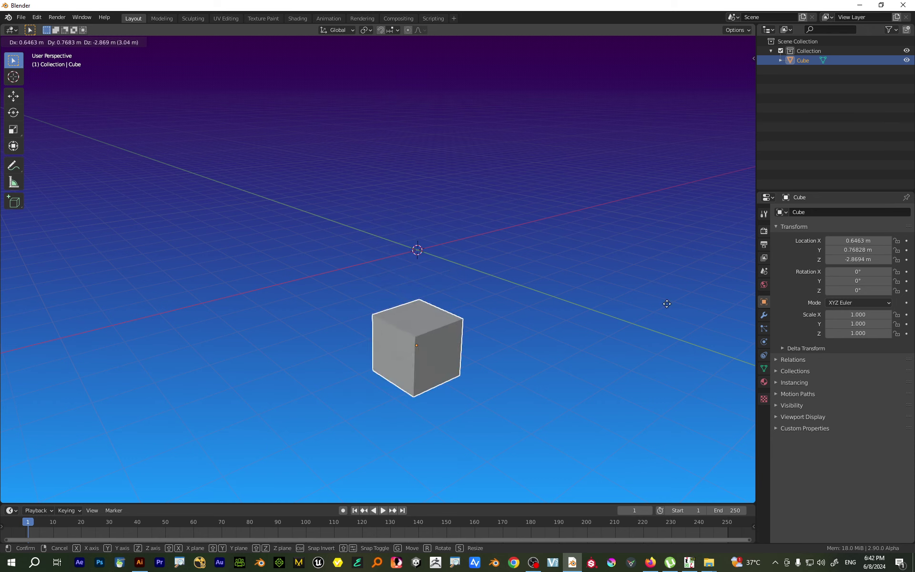
key("Escape")
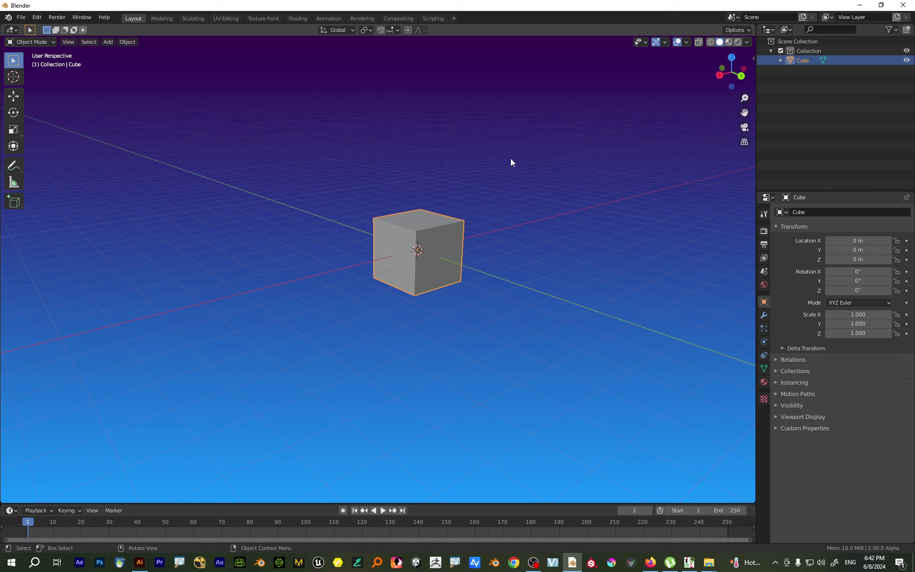
left_click(19, 98)
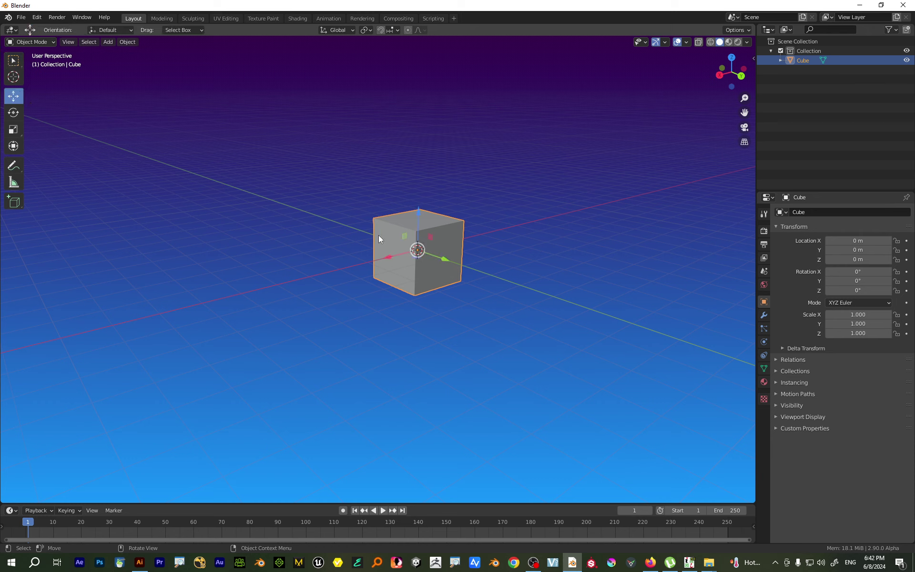
left_click_drag(444, 259, 519, 293)
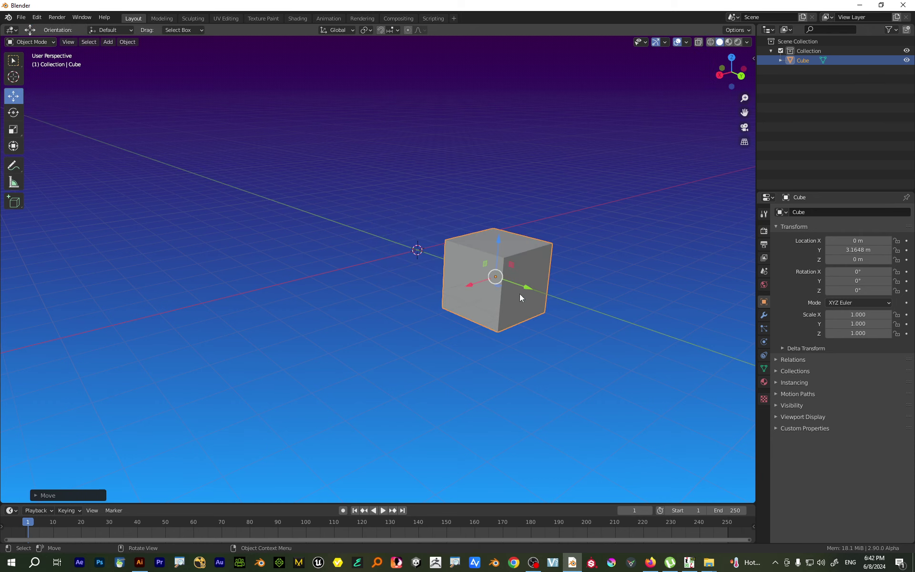
key("ctrl+z")
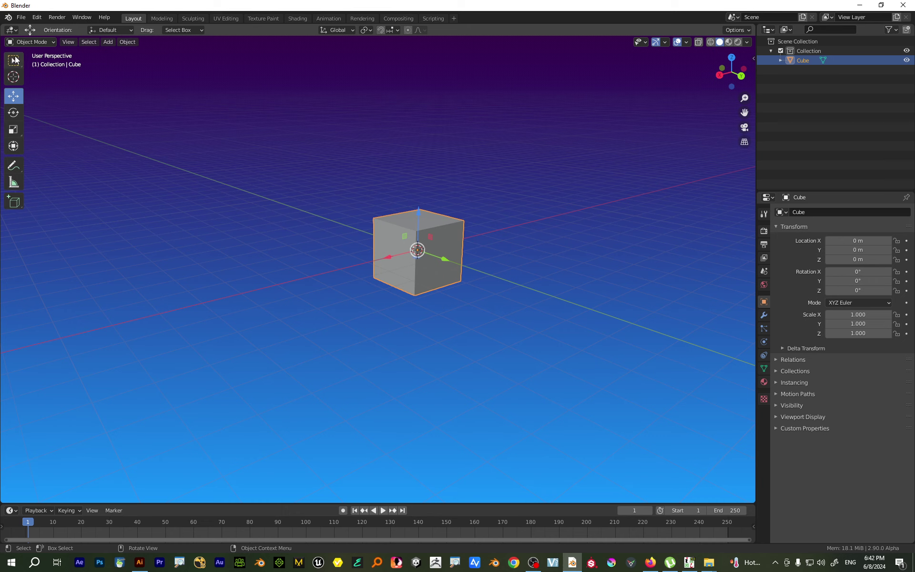
left_click_drag(13, 60, 37, 84)
left_click(38, 83)
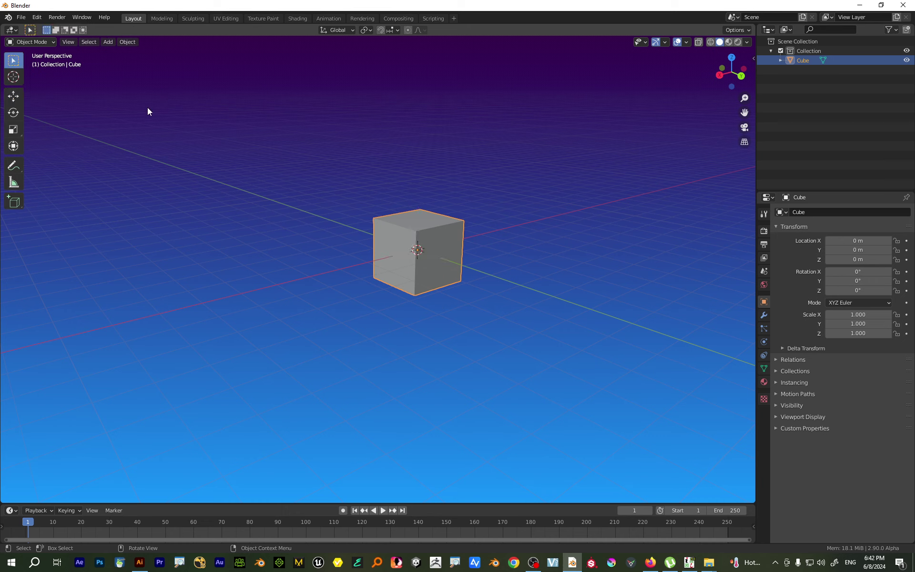
key("g")
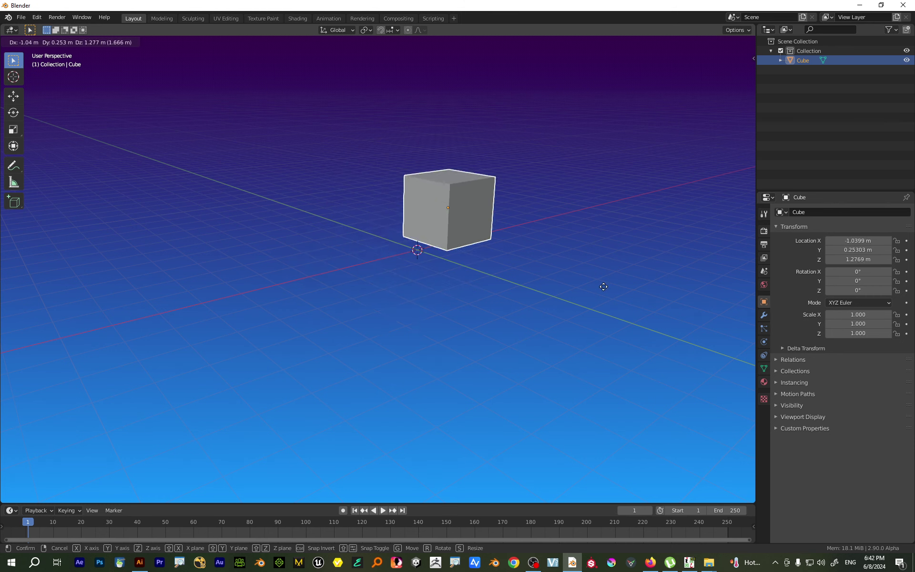
key("x")
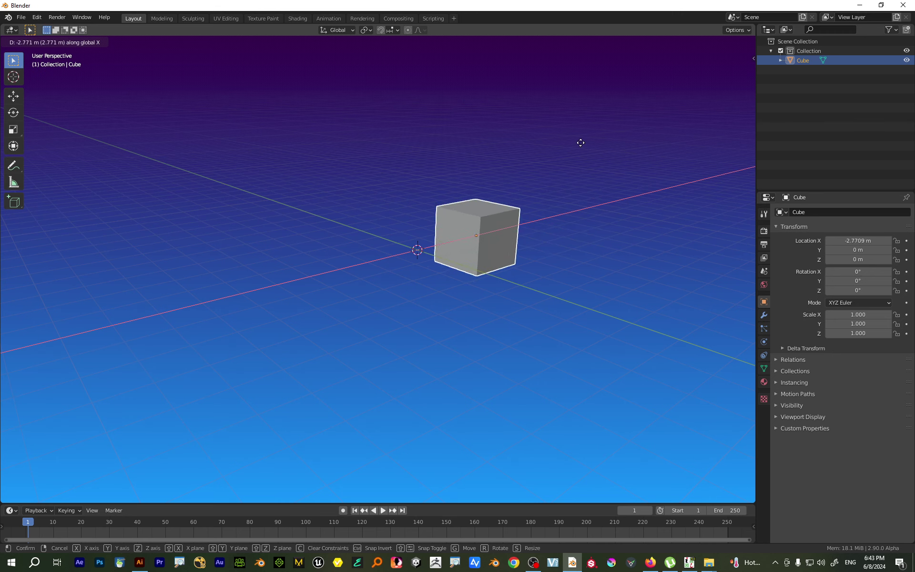
key("Escape")
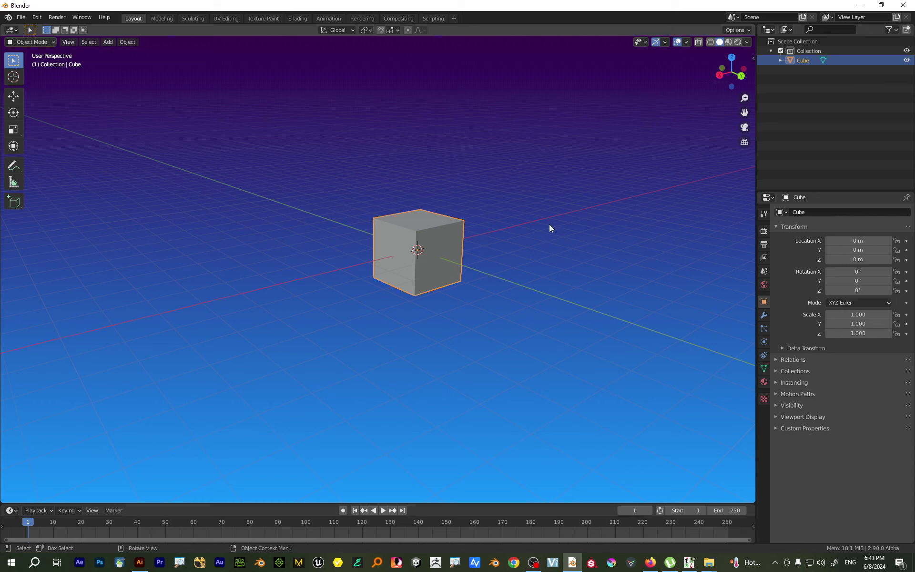
key("g")
key("x")
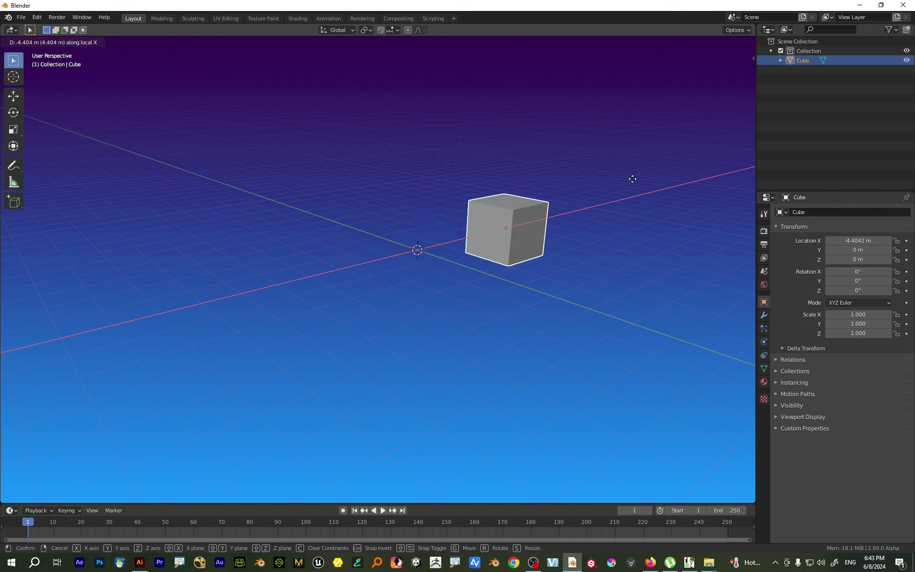
key("y")
key("y")
key("z")
key("z")
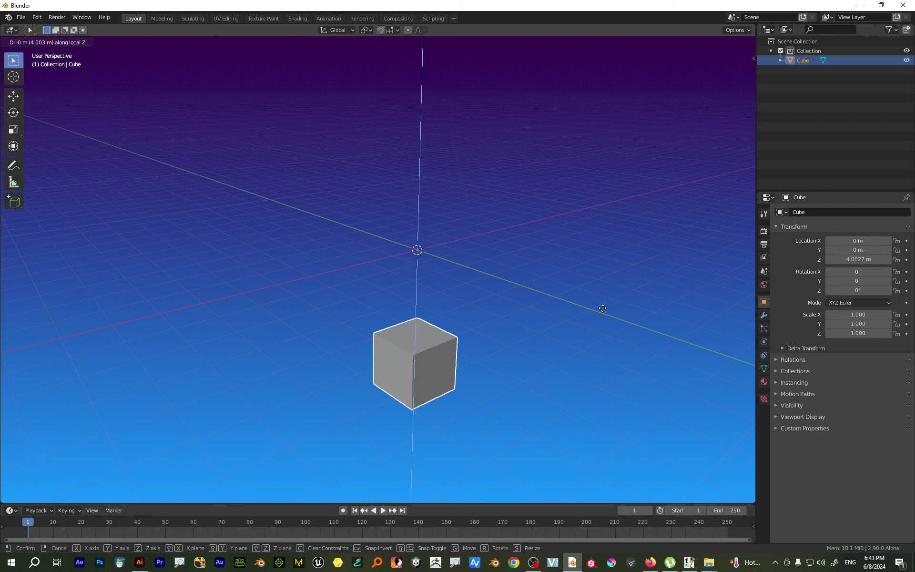
key("Escape")
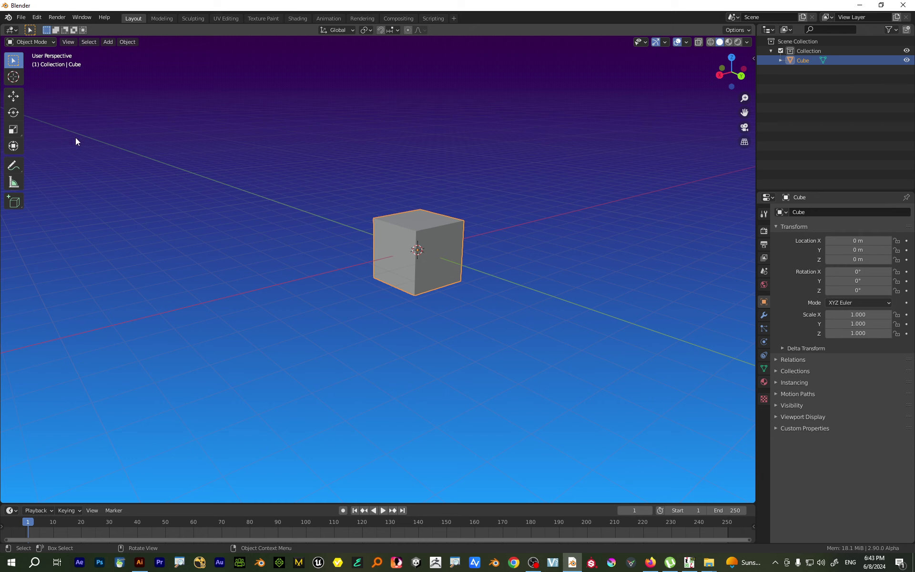
left_click(17, 95)
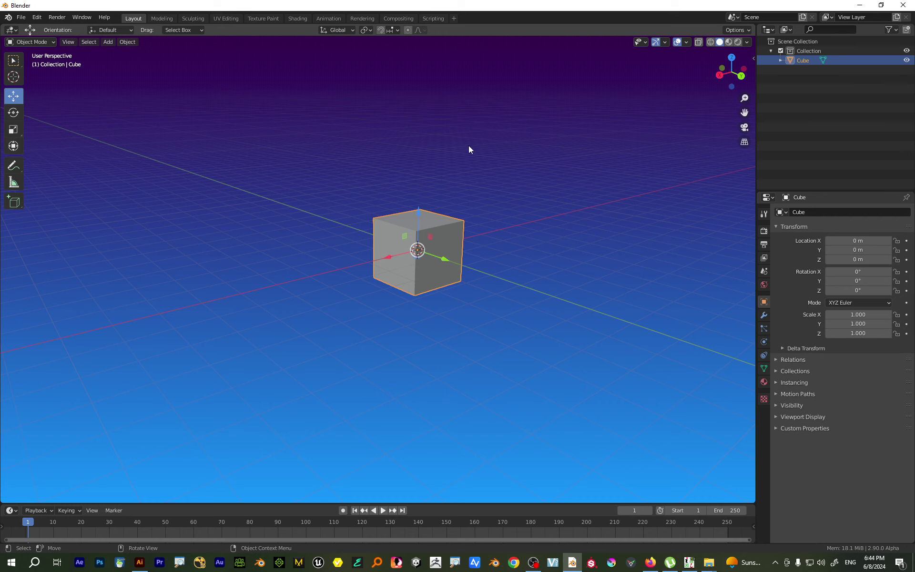
key("w")
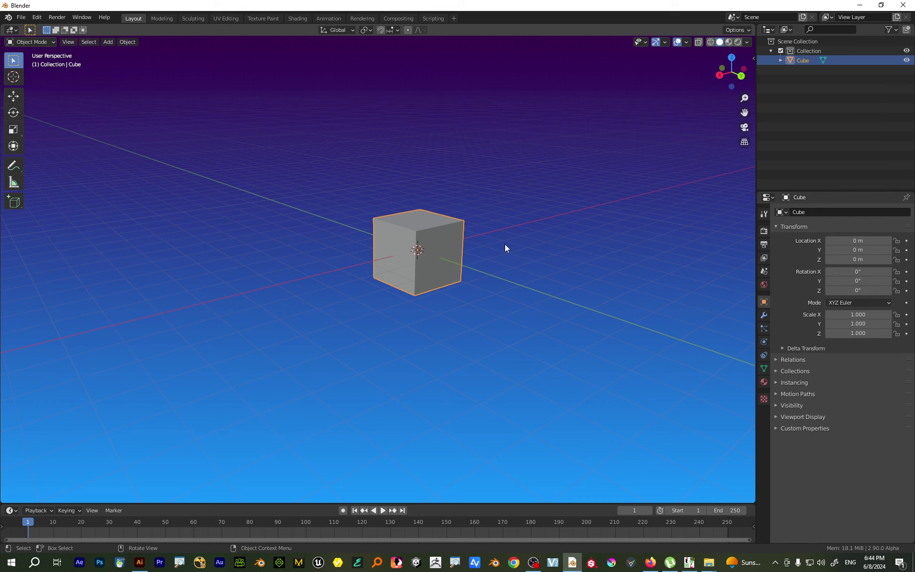
left_click(14, 130)
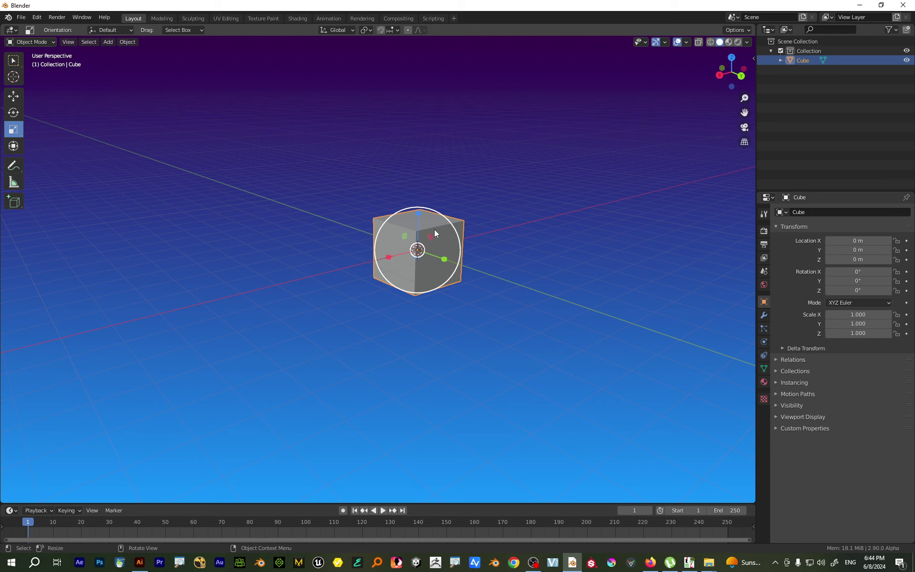
left_click(13, 60)
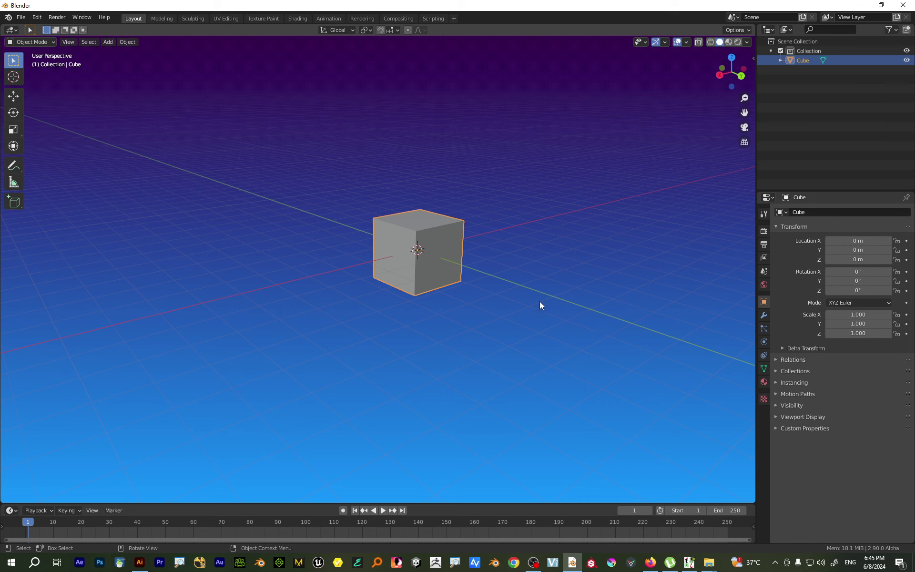
key("s")
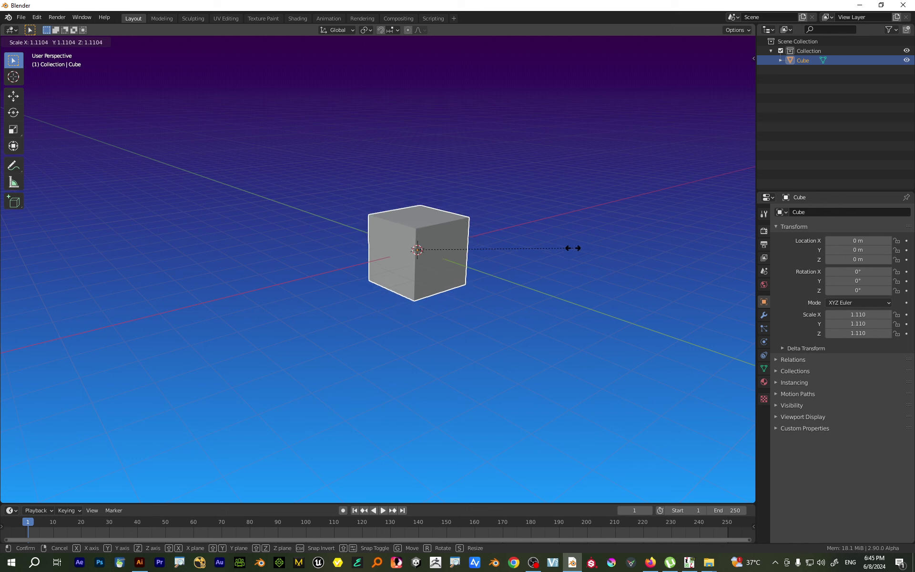
key("x")
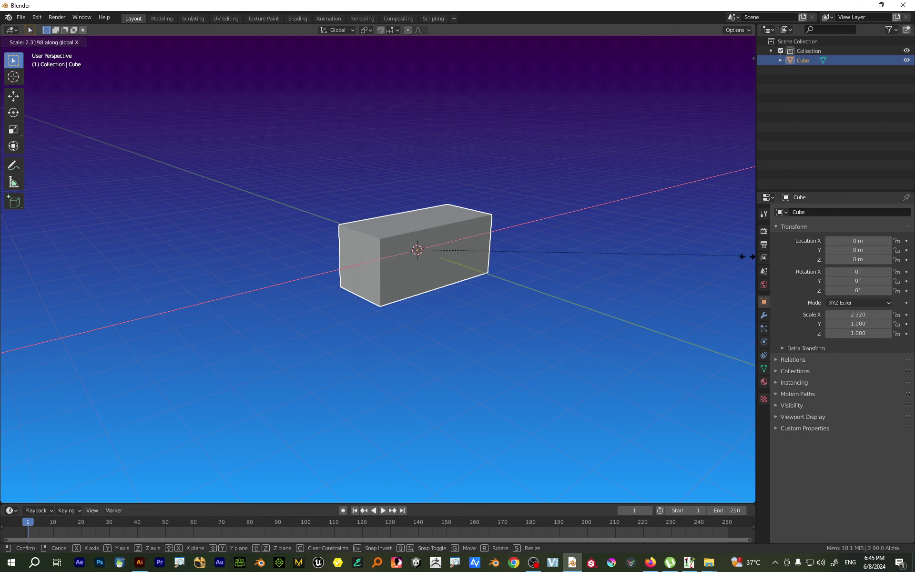
key("y")
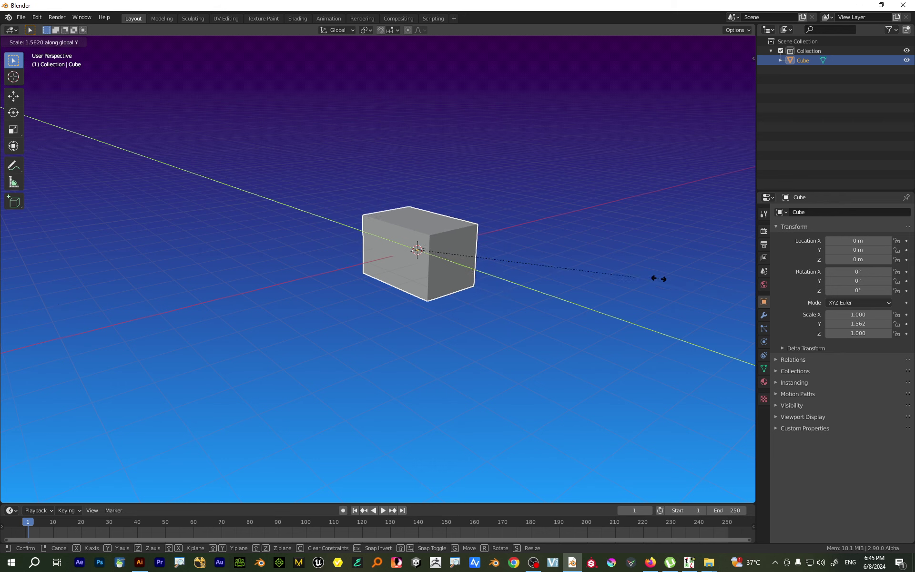
key("z")
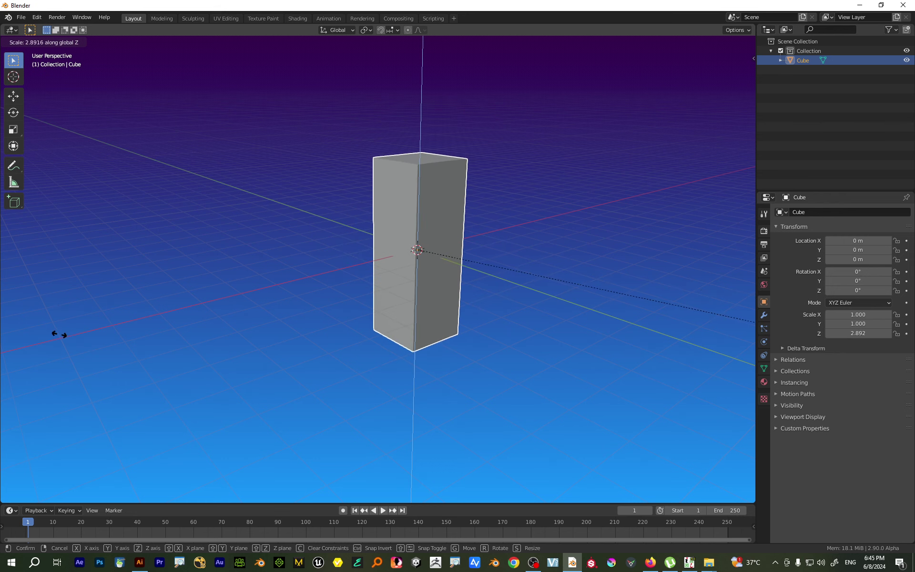
key("y")
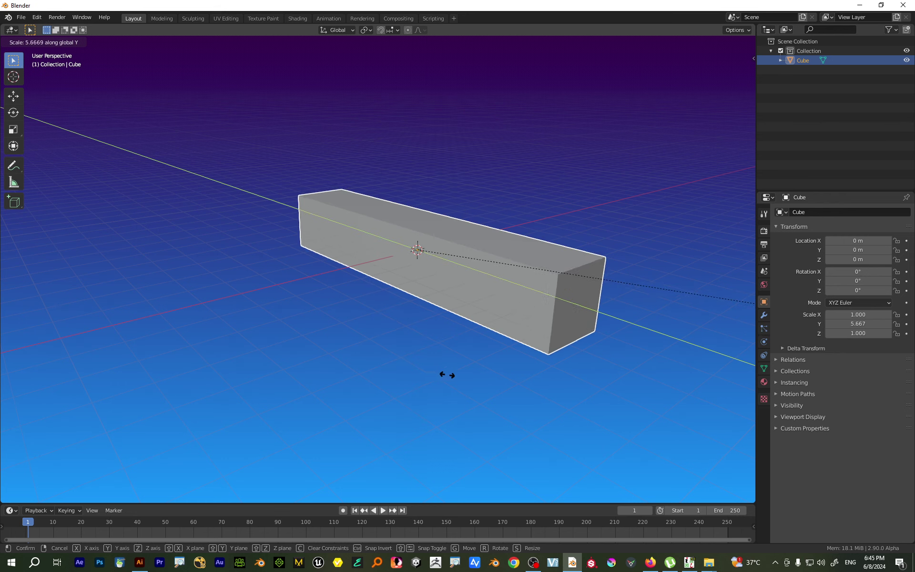
left_click(449, 375)
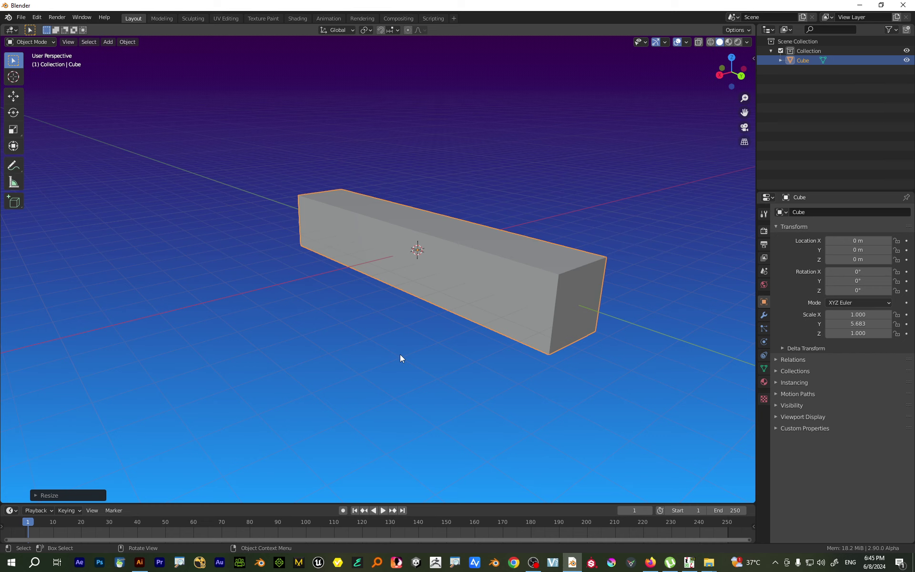
key("ctrl+z")
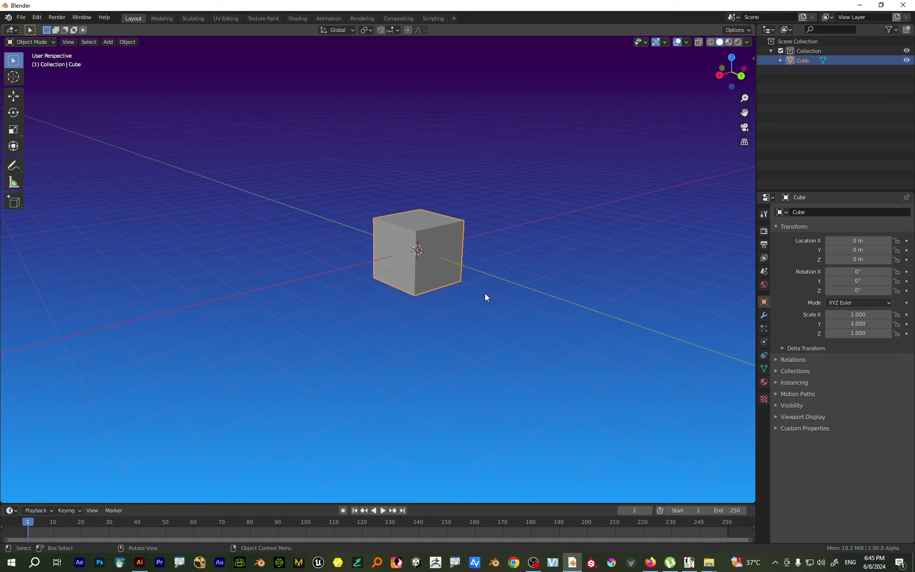
key("s")
key("y")
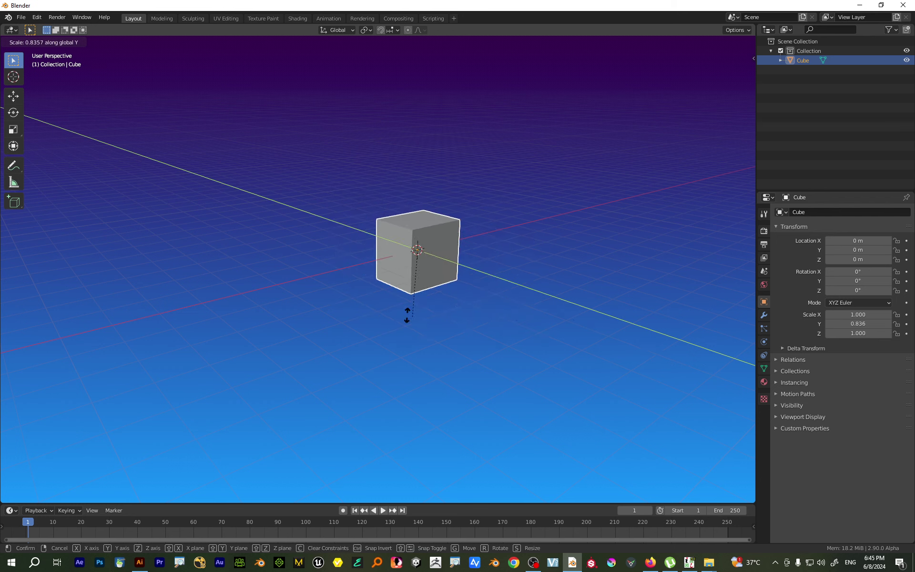
key("x")
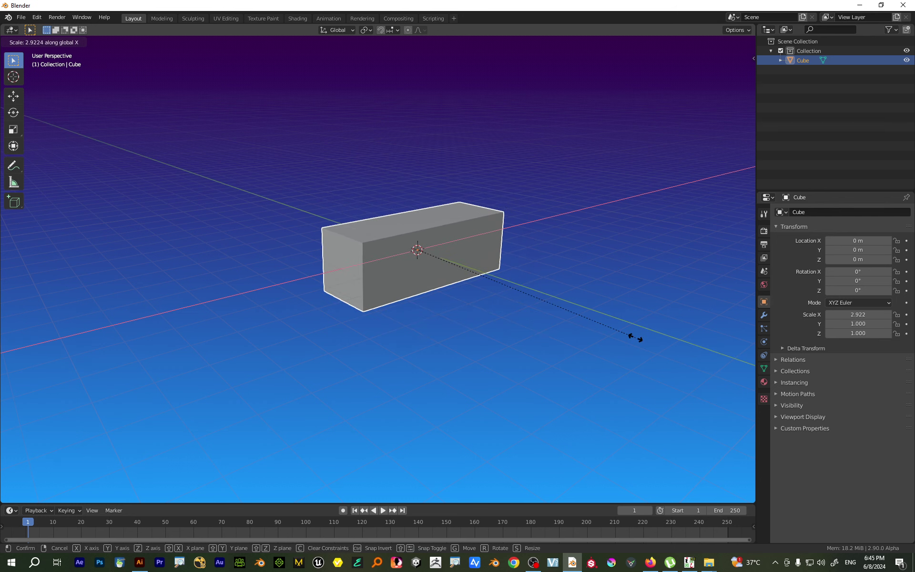
key("z")
key("Escape")
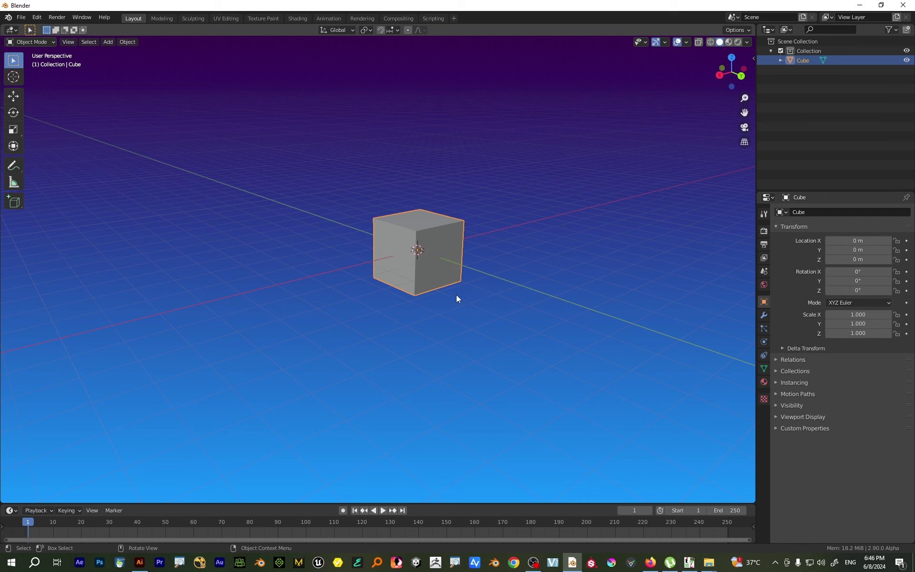
- Start a rotation, try the X, Y and Z axis constraints, then cancel it to keep 0° rotation
key("r")
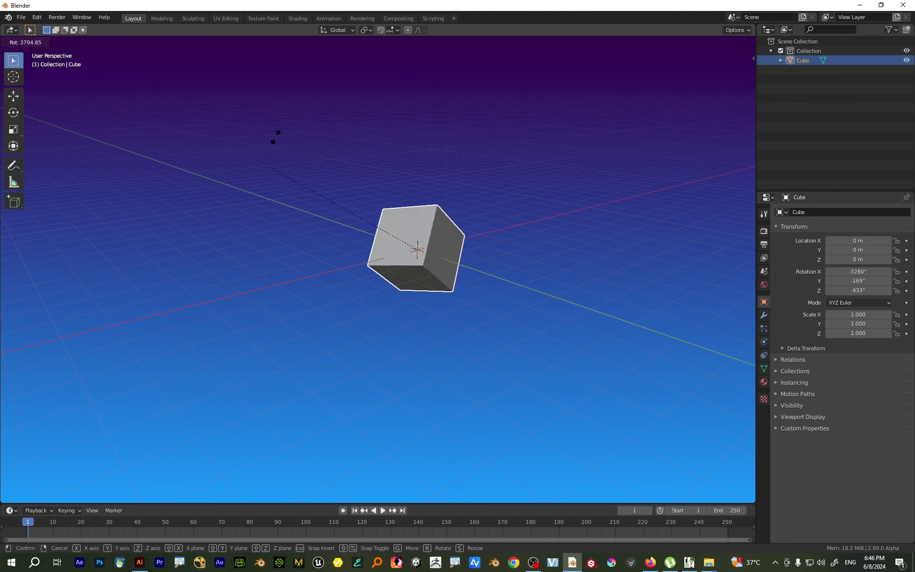
key("x")
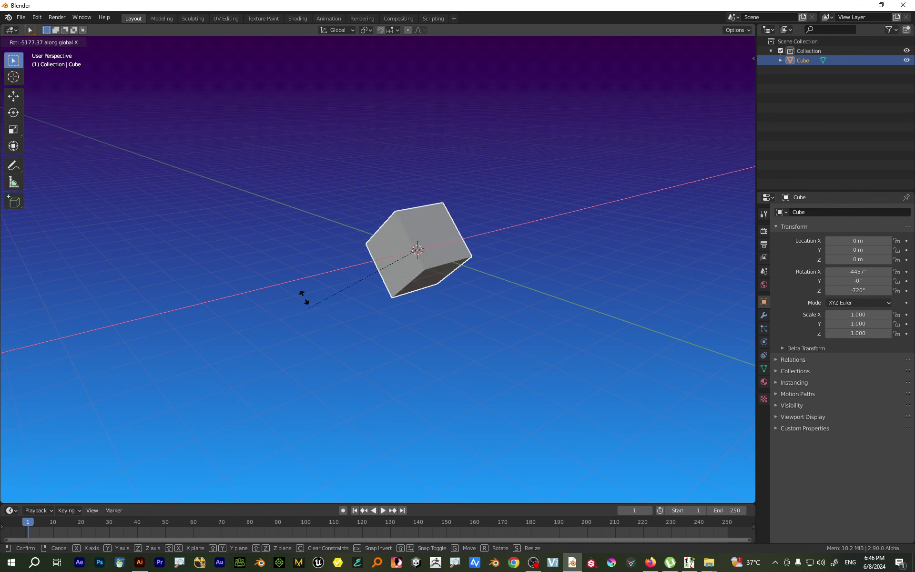
key("y")
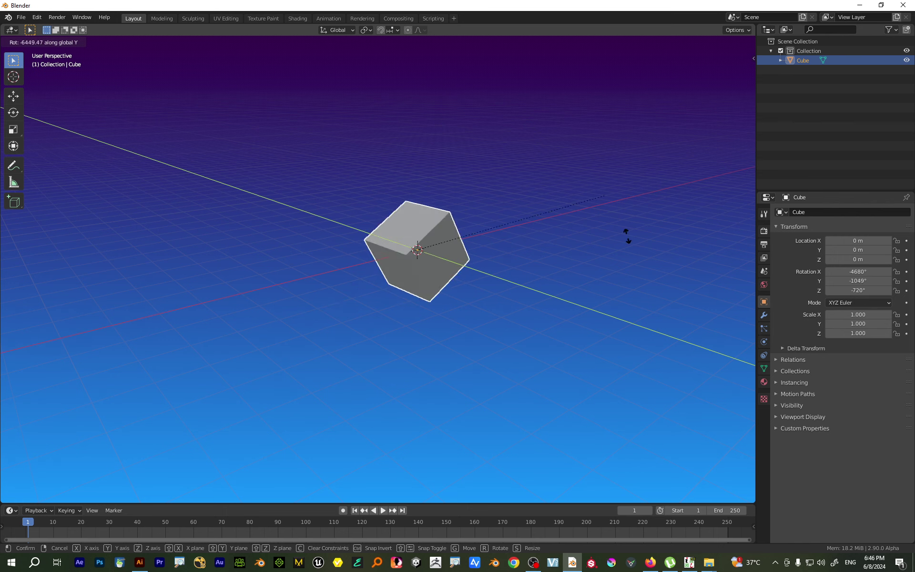
key("z")
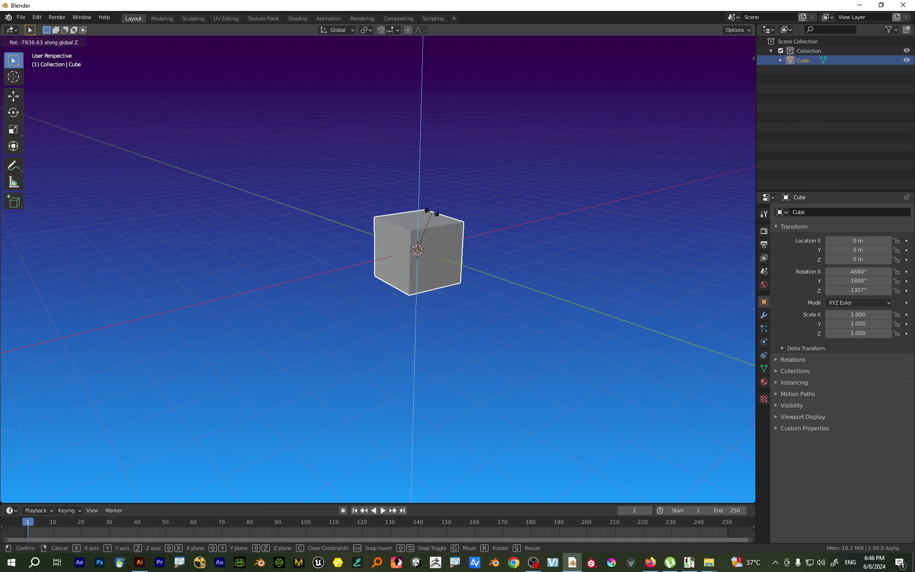
key("Escape")
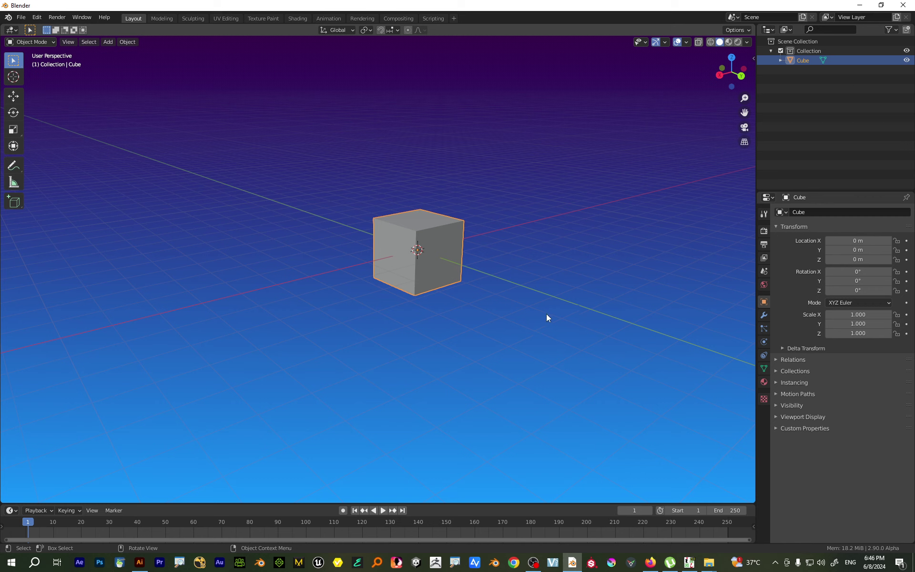
- Scale the cube to 5.041 on Y and 0.217 on X, then view it from the front
key("s")
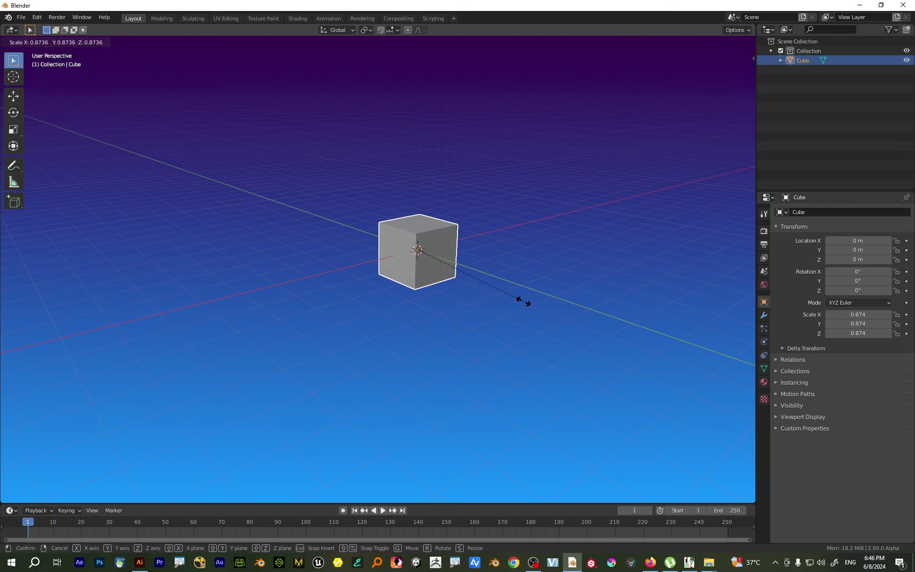
key("y")
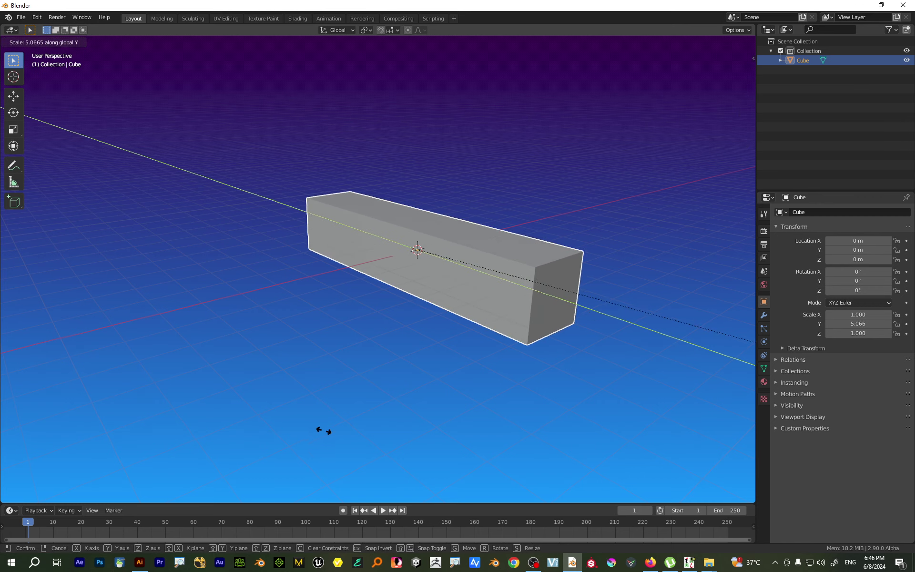
left_click(322, 421)
key("s")
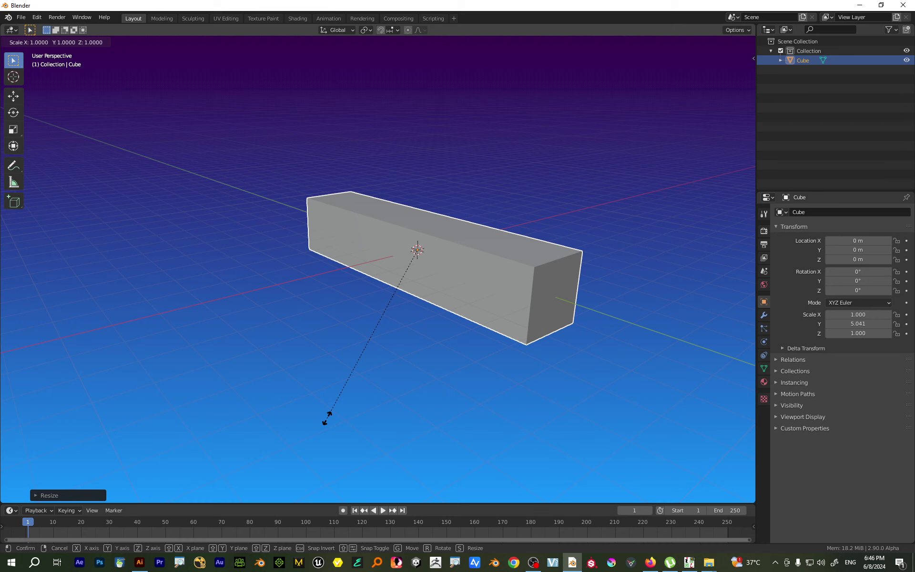
key("x")
left_click(397, 300)
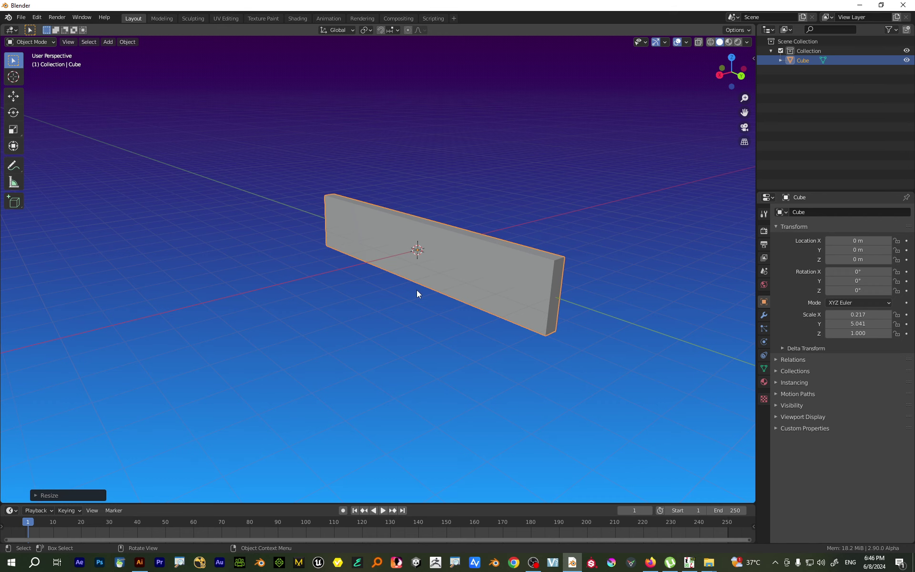
key("KP_1")
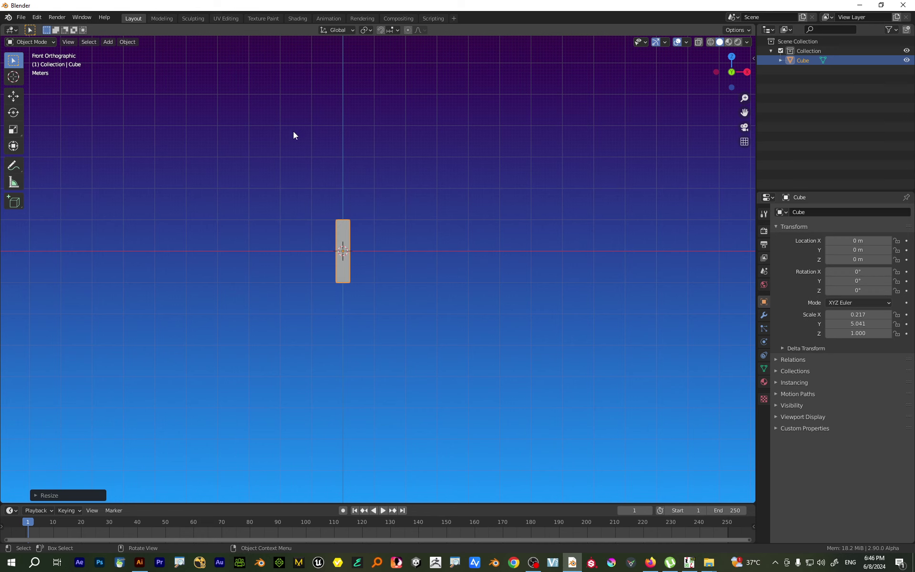
left_click(65, 43)
key("KP_3")
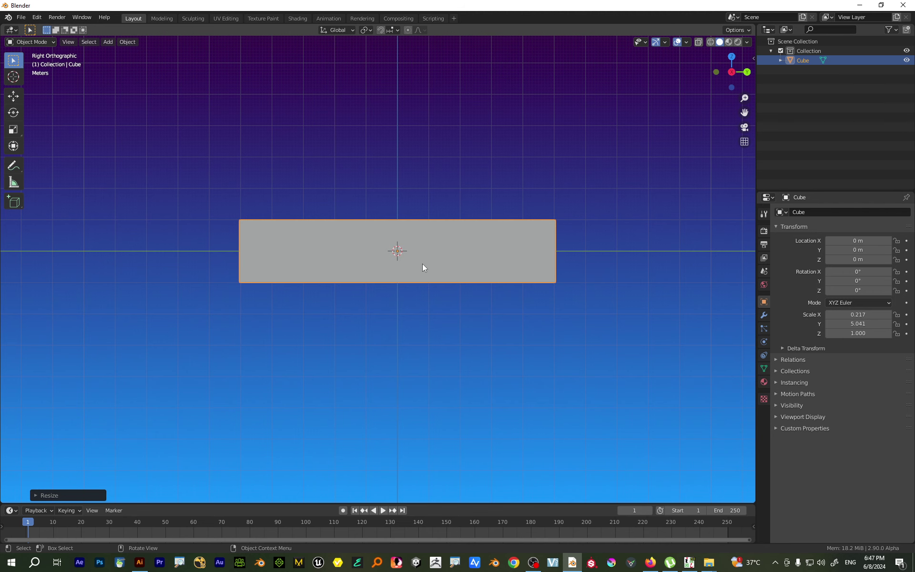
key("KP_7")
key("KP_1")
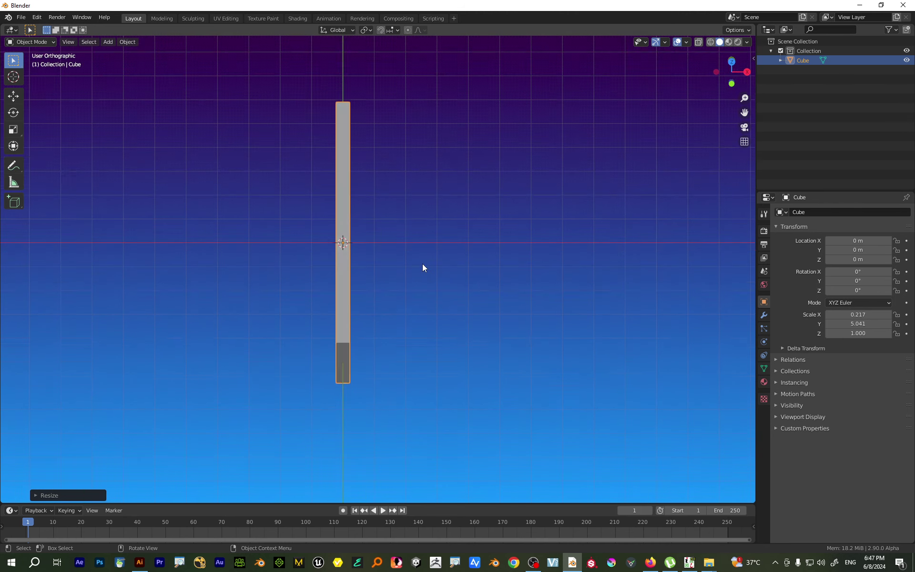
key("KP_3")
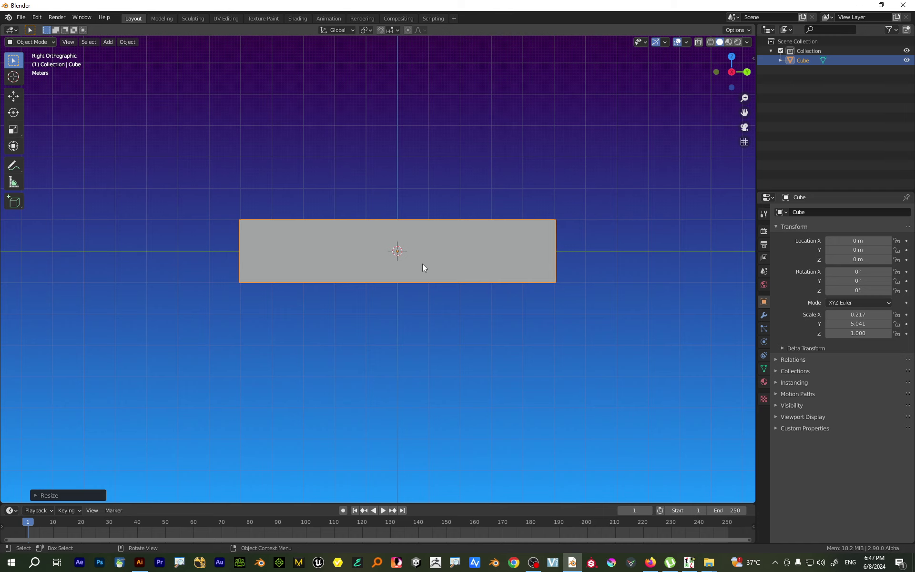
key("KP_7")
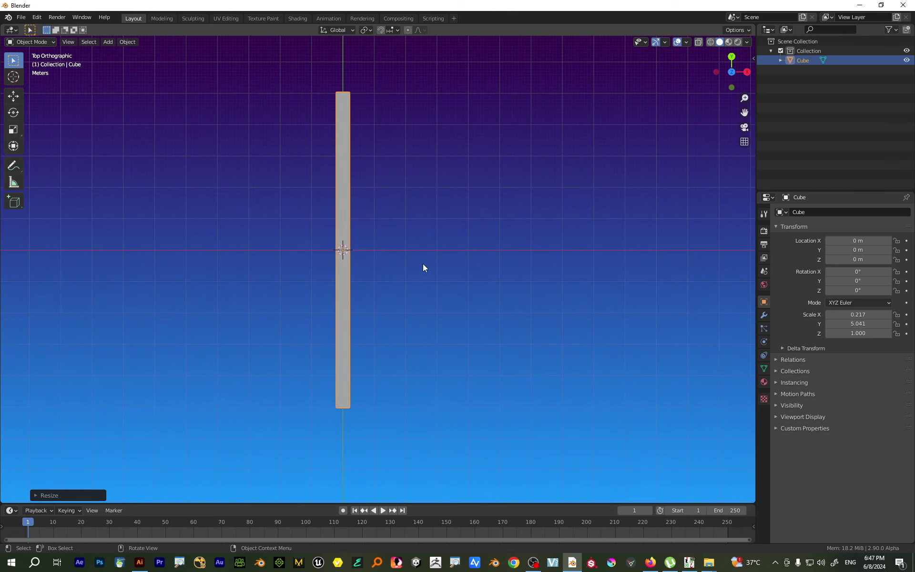
key("KP_1")
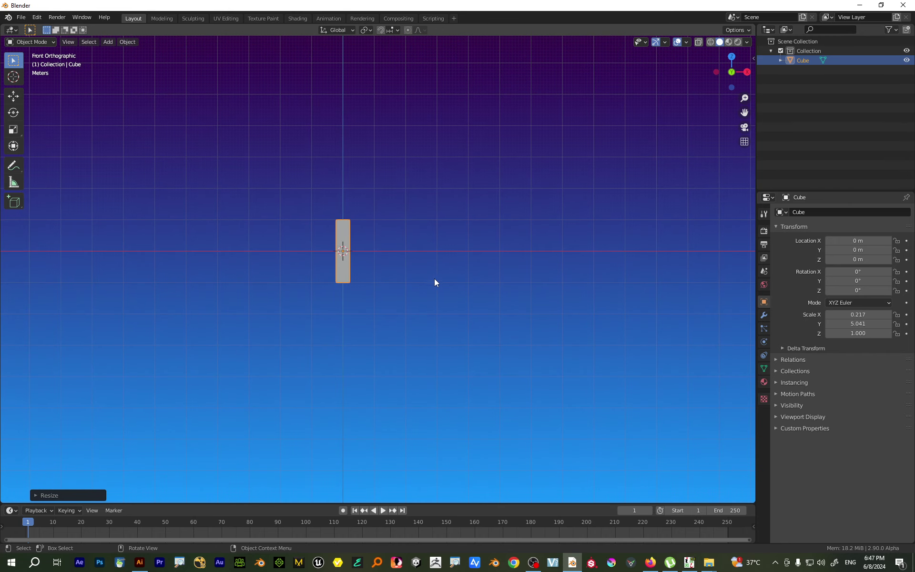
mouse_move(438, 284)
middle_mouse_down()
mouse_move(515, 300)
mouse_move(410, 301)
mouse_move(460, 299)
middle_mouse_up()
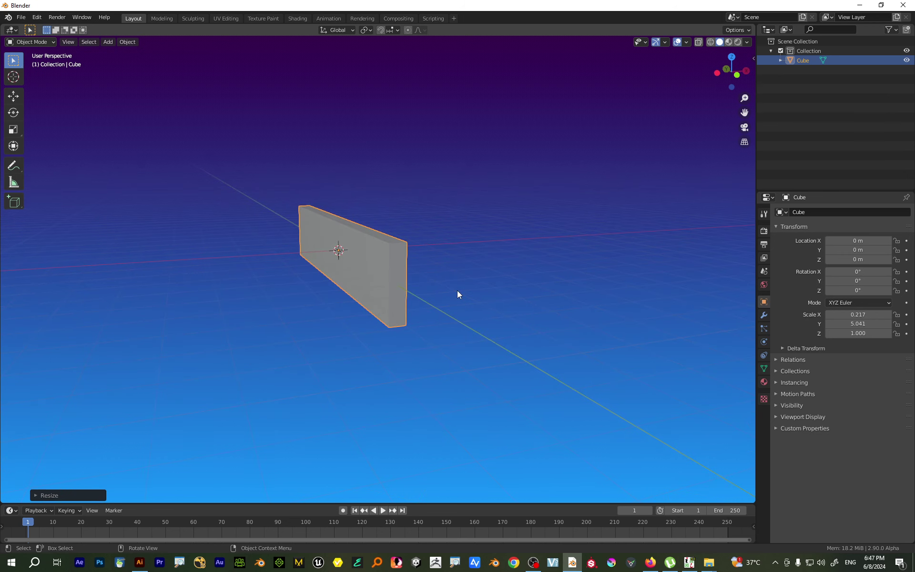
- In front view, move the slab up along Z and scale its height to 2.348
key("KP_1")
key("g")
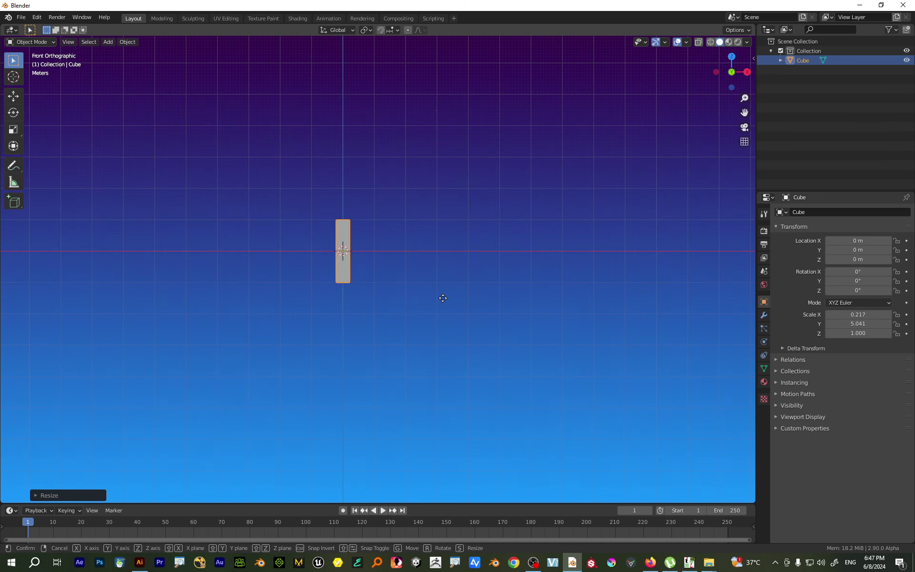
key("z")
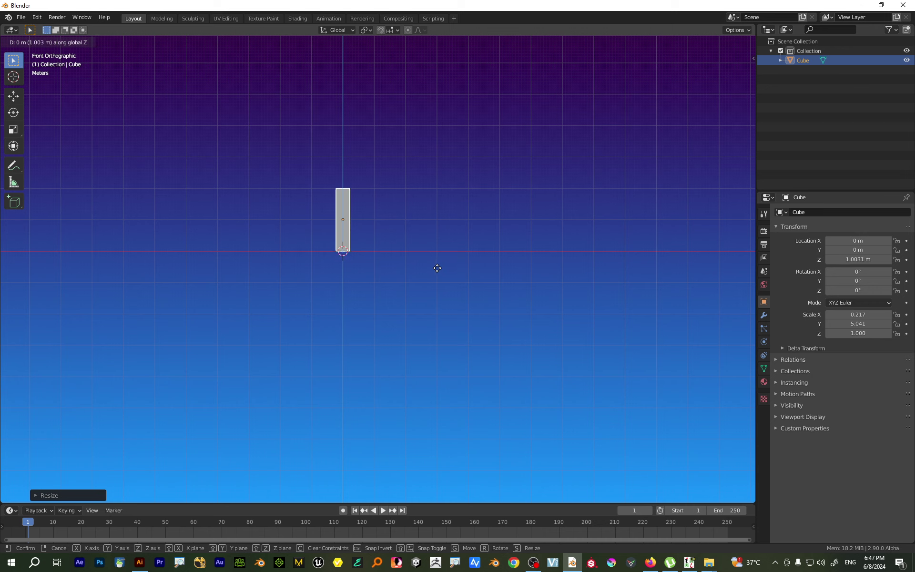
left_click(436, 267)
key("s")
key("z")
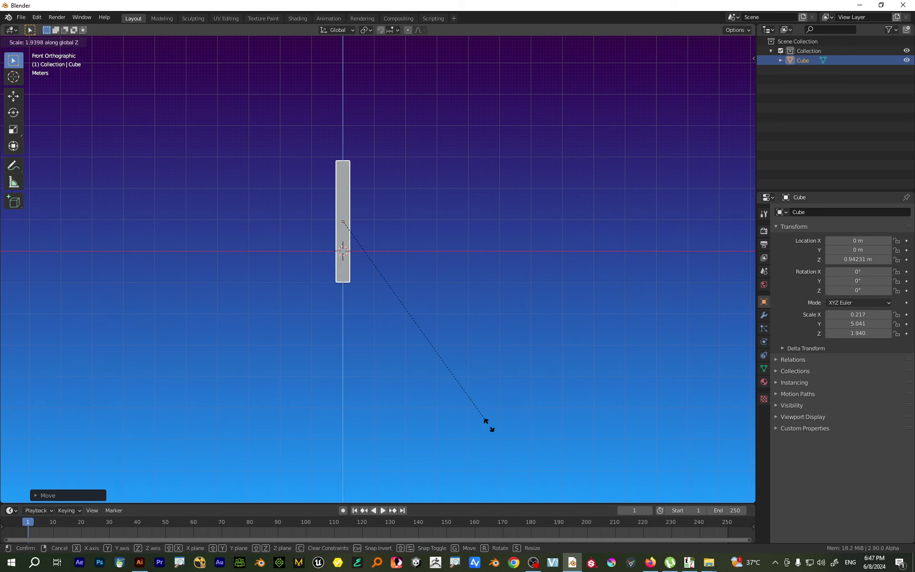
left_click(529, 457)
- Raise the slab to Z 2.295 m so it rests on the grid, and view it in perspective
key("g")
key("z")
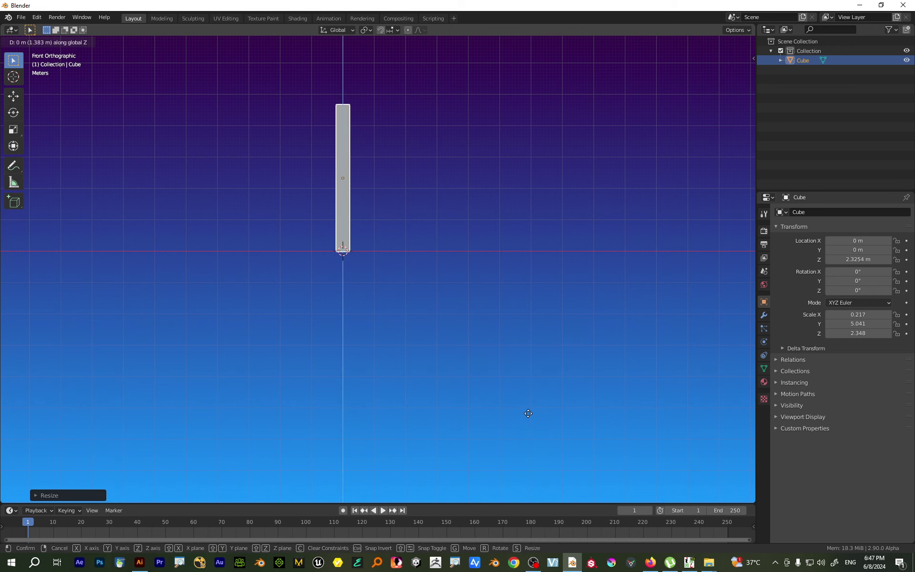
left_click(527, 417)
mouse_move(450, 350)
middle_mouse_down()
mouse_move(500, 401)
mouse_move(413, 360)
mouse_move(481, 369)
mouse_move(540, 354)
mouse_move(407, 350)
mouse_move(467, 364)
middle_mouse_up()
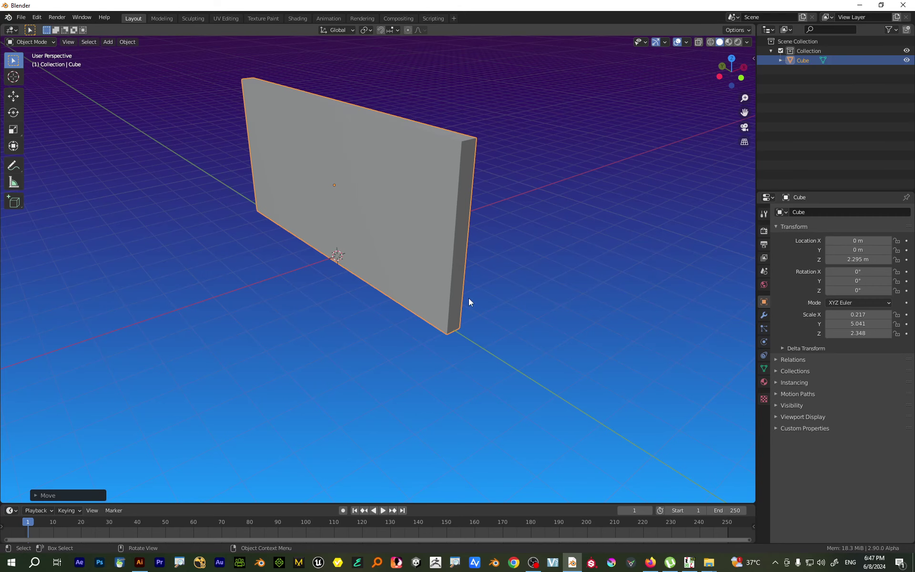
scroll(457, 286, "down", 3)
key("KP_1")
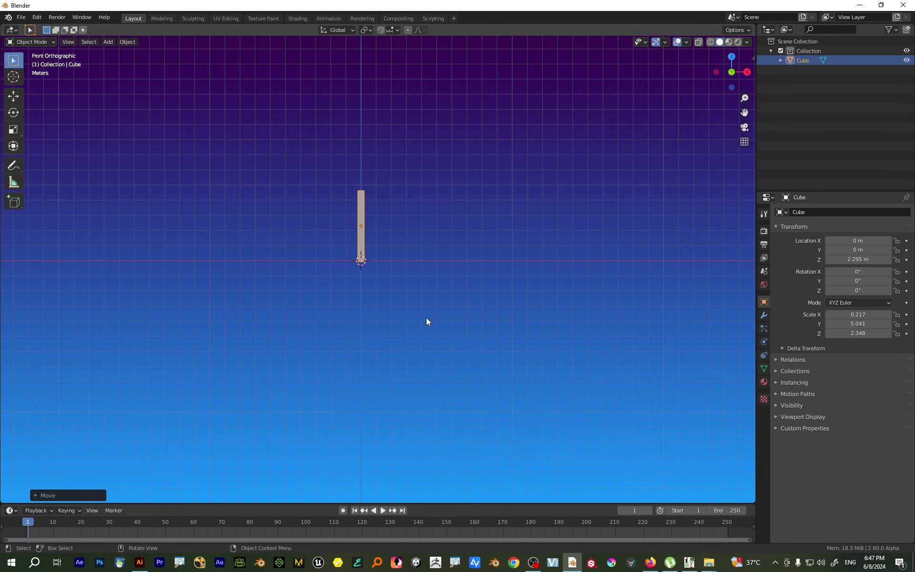
key("KP_3")
key("KP_7")
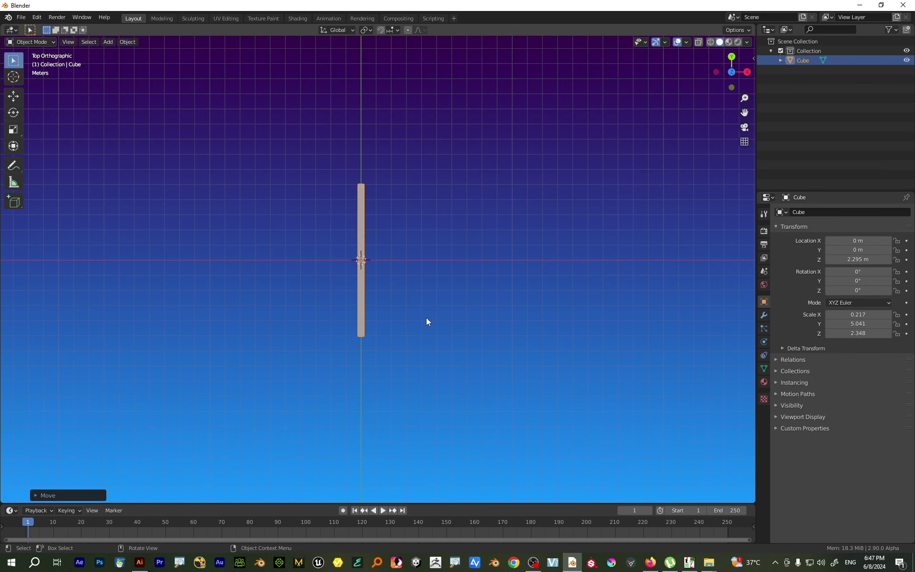
key("KP_1")
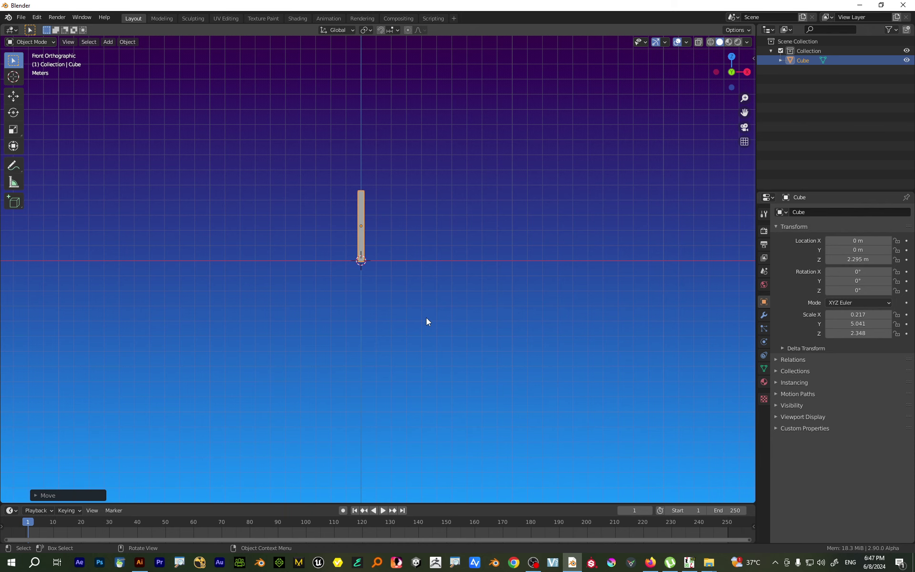
key("KP_3")
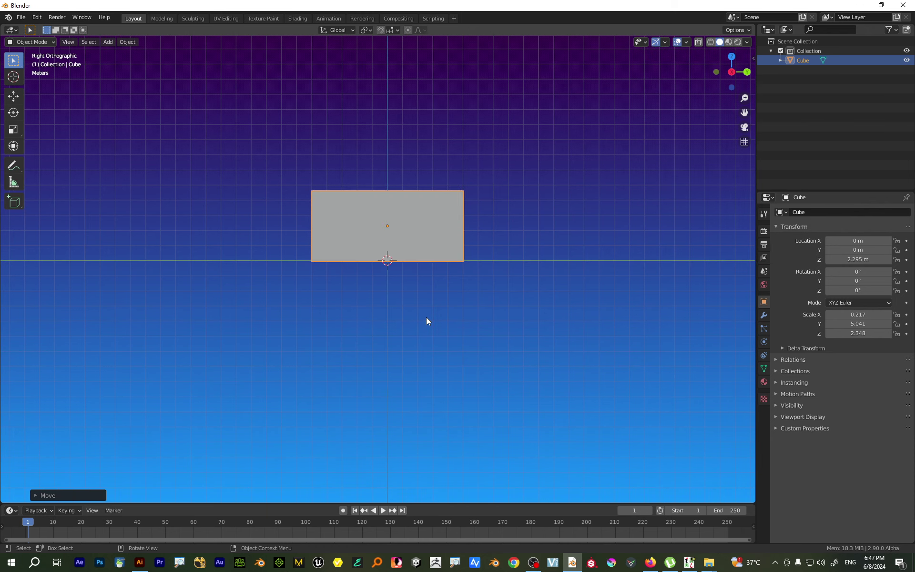
key("KP_1")
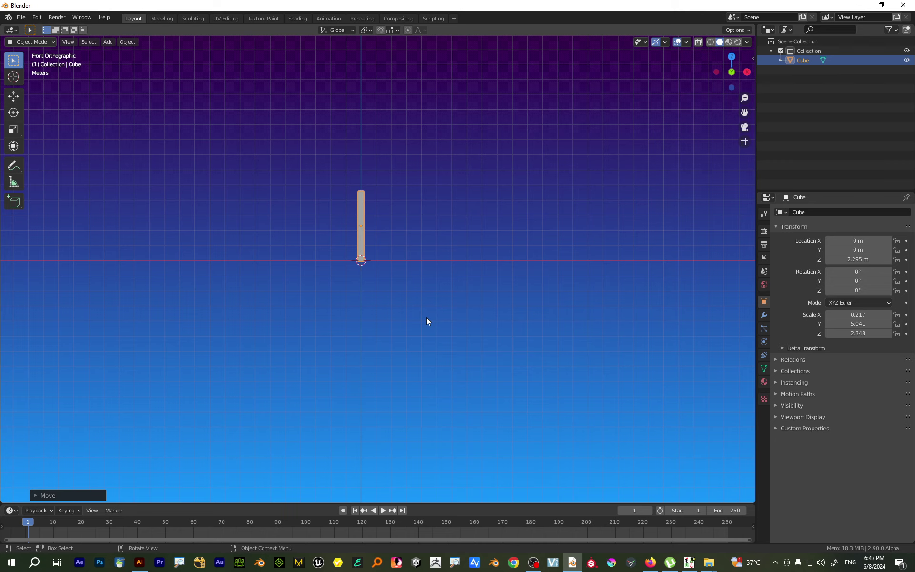
key("KP_3")
key("KP_7")
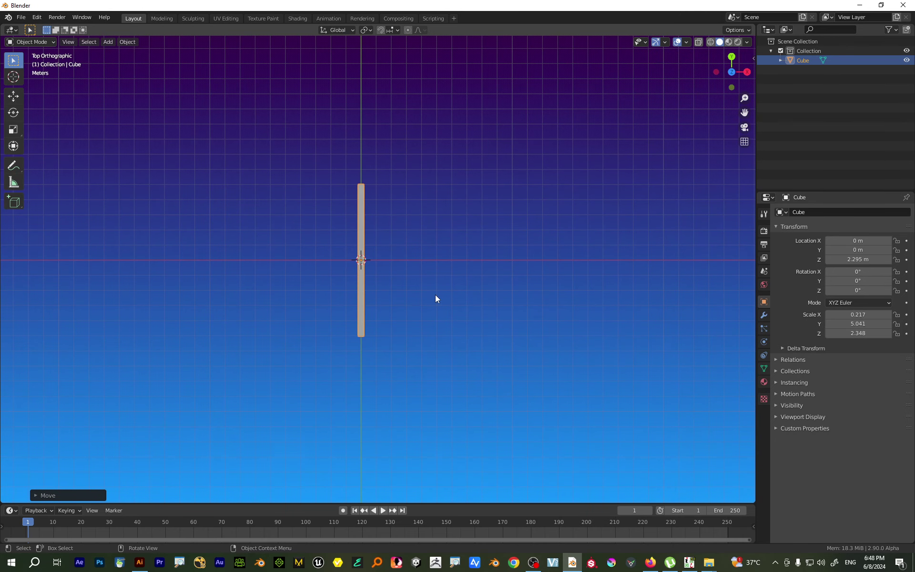